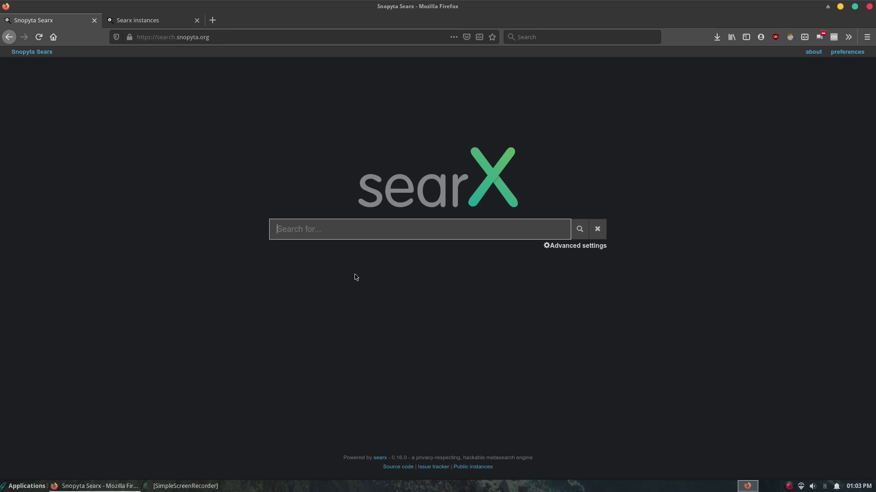
# Step: Search for linux on the Searx instance and skim the first general results
pyautogui.write('linux')
pyautogui.press('Return')
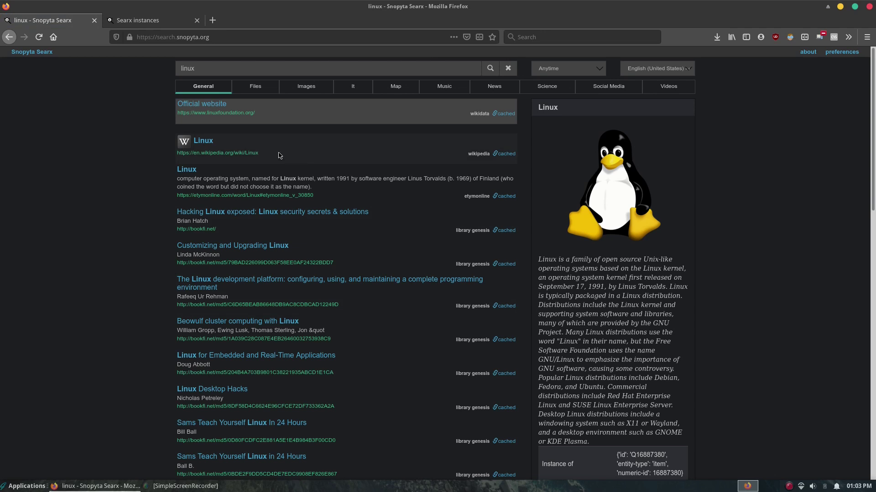
pyautogui.scroll(-4, 372, 173)
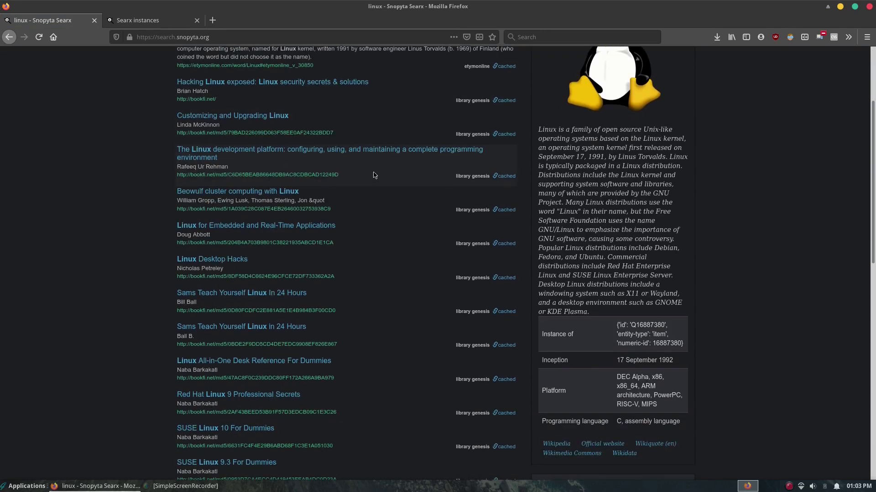
pyautogui.scroll(3, 374, 175)
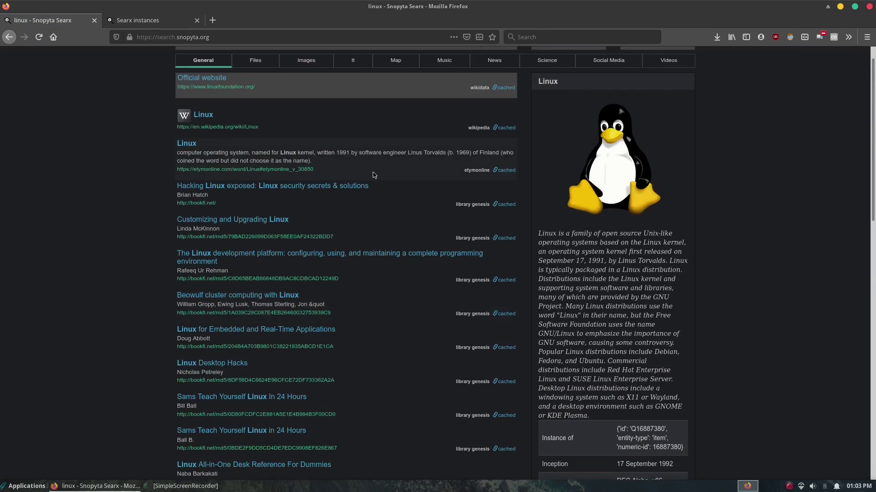
pyautogui.scroll(1, 374, 175)
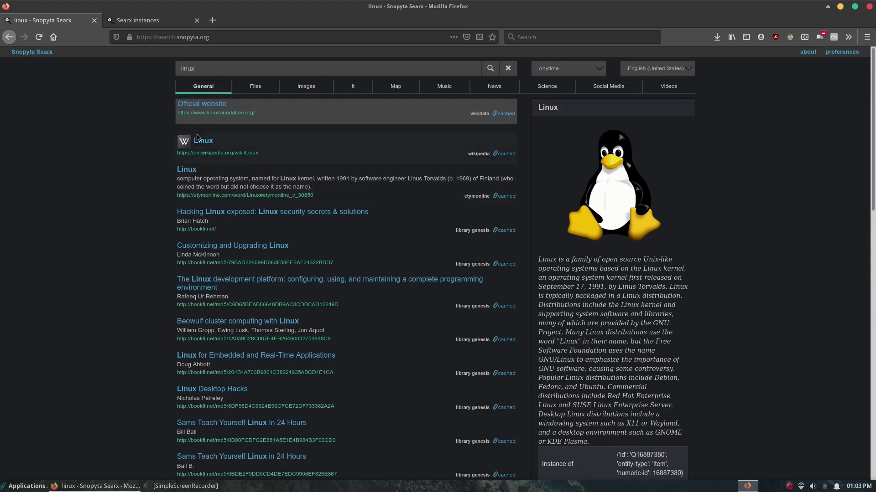
# Step: Examine the general linux results down to the end of the page, including the source engine listed for each result
pyautogui.scroll(-3, 128, 97)
pyautogui.scroll(-6, 465, 209)
pyautogui.scroll(9, 456, 158)
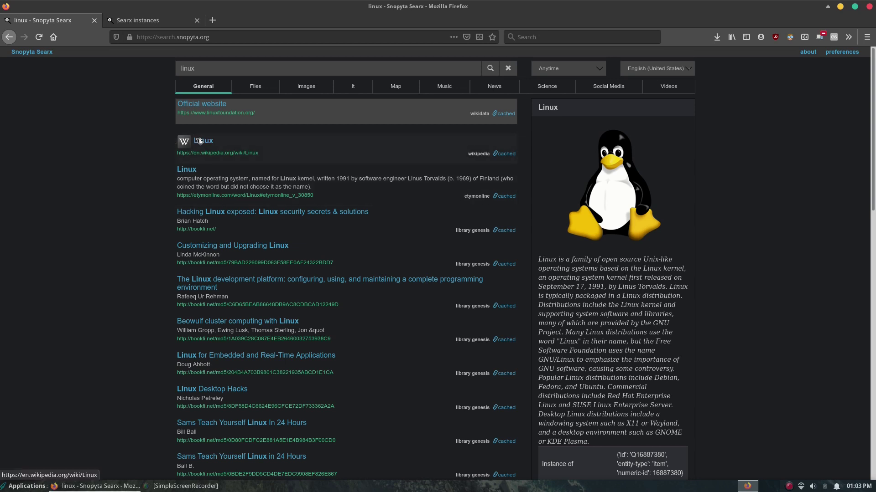
pyautogui.moveTo(165, 137); pyautogui.dragTo(486, 146)
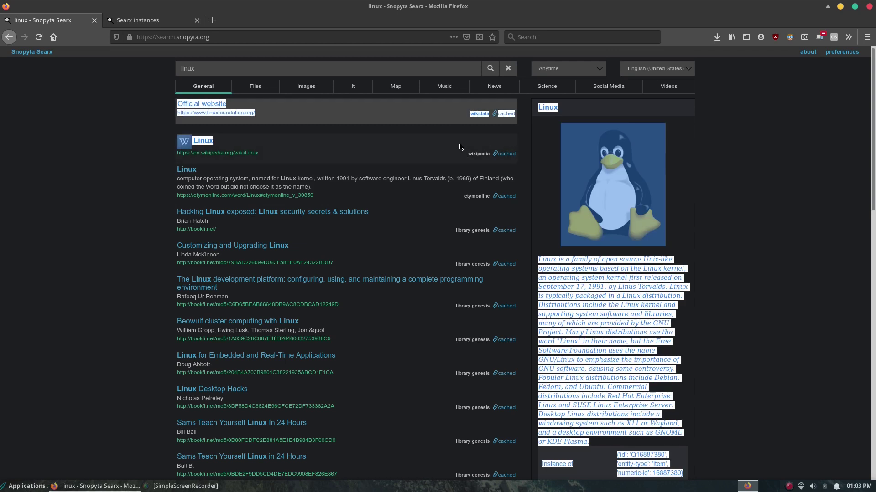
pyautogui.click(450, 151)
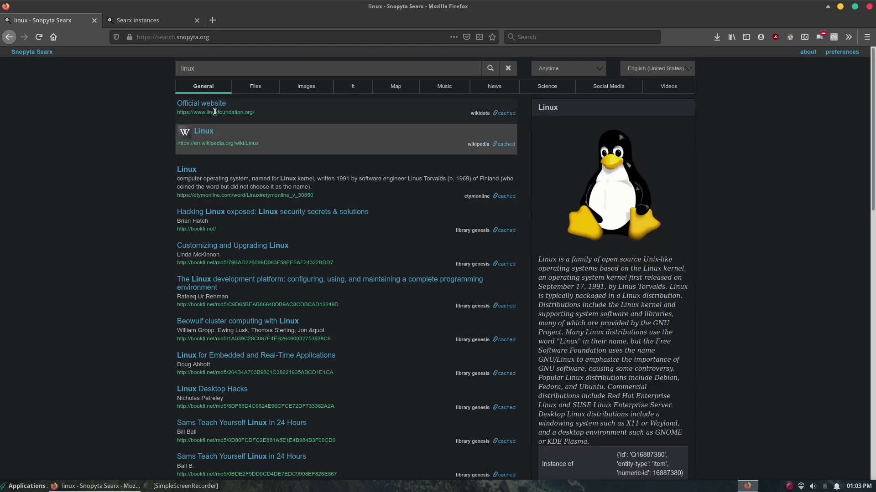
pyautogui.scroll(-1, 199, 157)
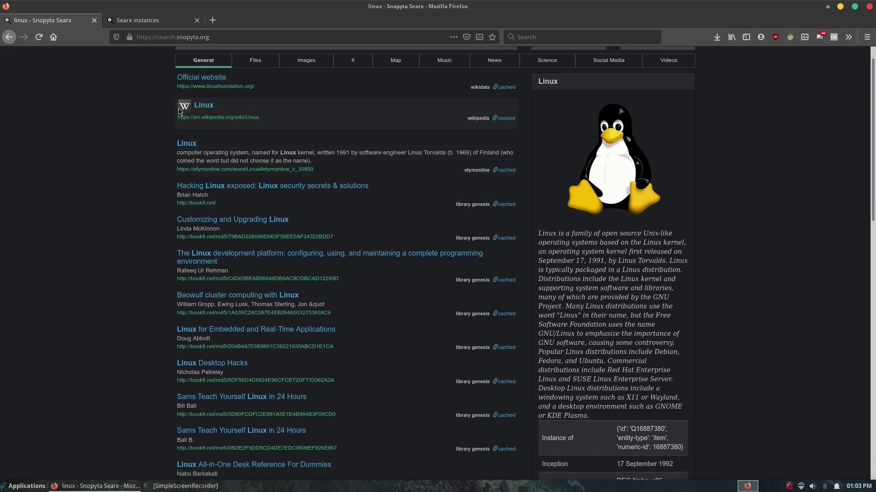
pyautogui.scroll(-2, 161, 139)
pyautogui.scroll(-10, 368, 140)
pyautogui.scroll(-5, 358, 270)
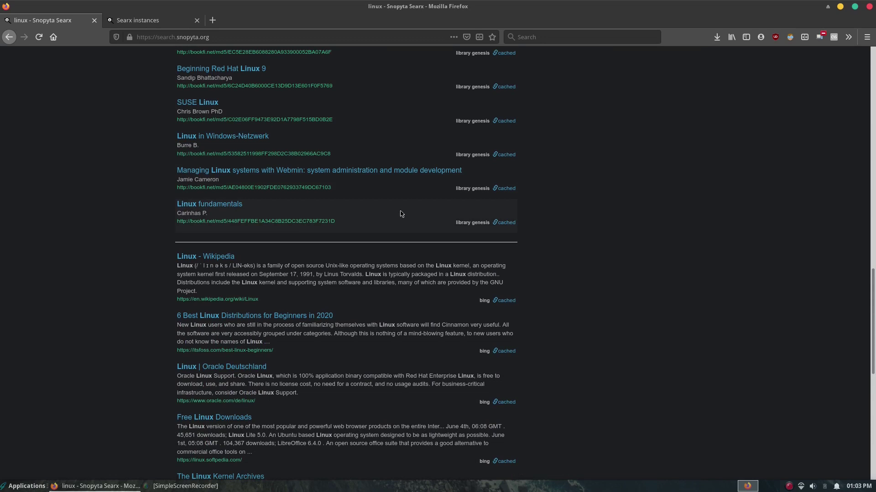
pyautogui.scroll(3, 432, 214)
pyautogui.scroll(-3, 432, 214)
pyautogui.scroll(-3, 432, 214)
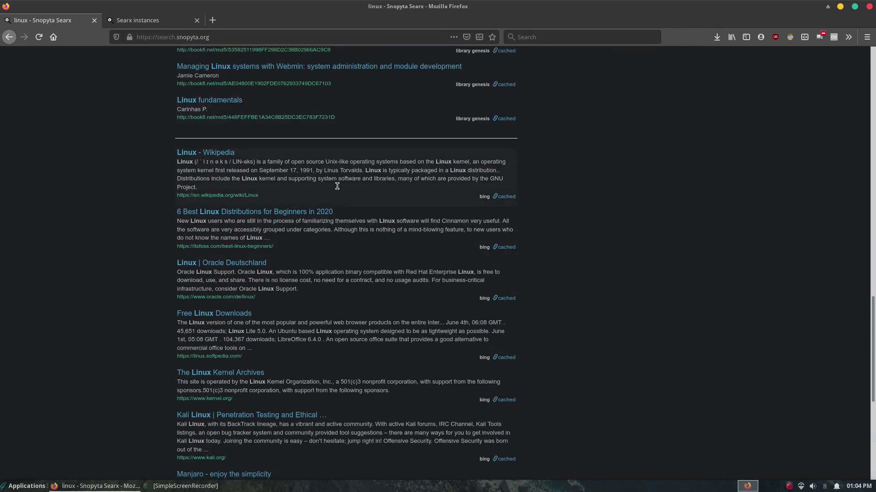
pyautogui.scroll(-8, 340, 167)
pyautogui.scroll(1, 589, 278)
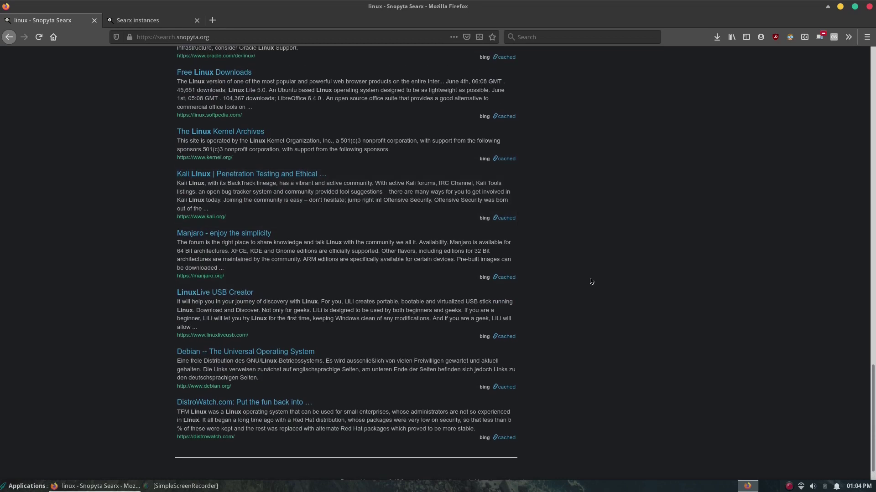
pyautogui.scroll(20, 247, 219)
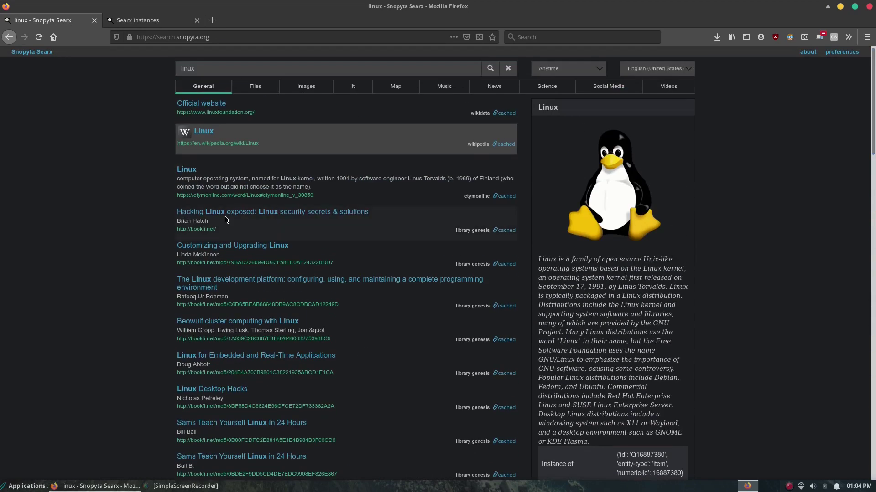
# Step: Open the Wikipedia result for Linux, view the article, and close its tab
pyautogui.click(202, 136)
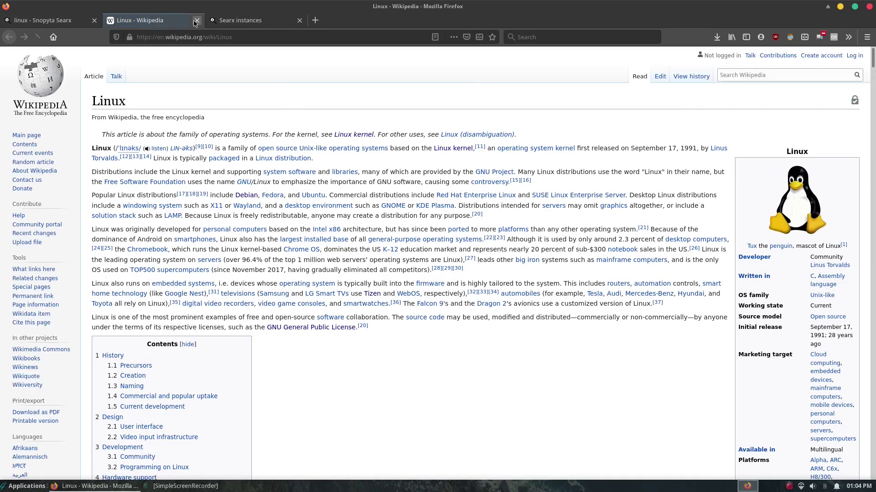
pyautogui.click(196, 20)
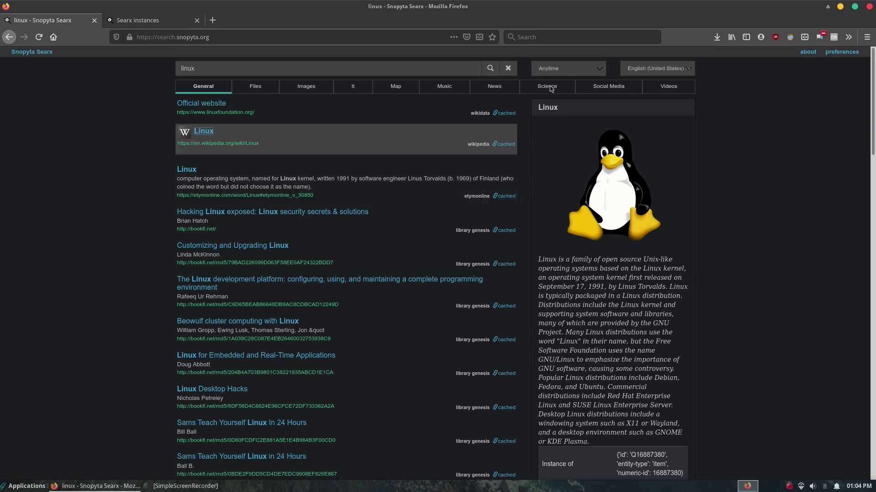
# Step: Show the Files category for the linux search and view the available language and time range filters without changing them
pyautogui.click(257, 87)
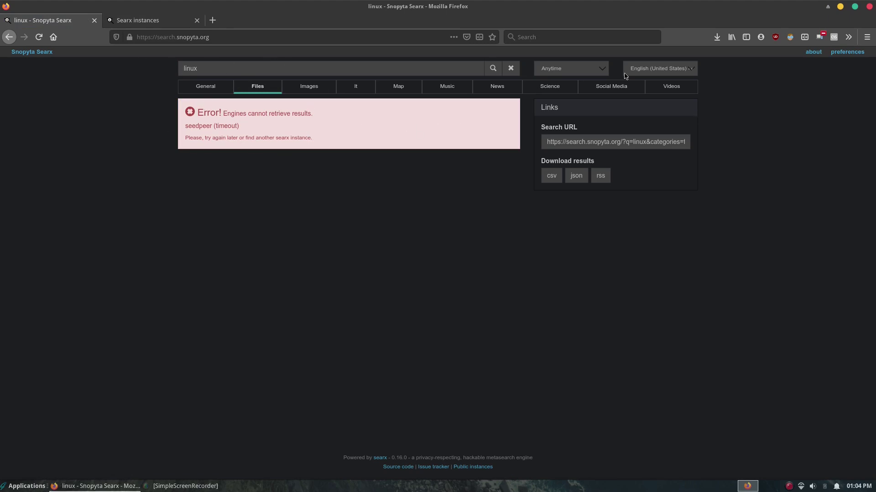
pyautogui.click(653, 67)
pyautogui.scroll(-15, 675, 192)
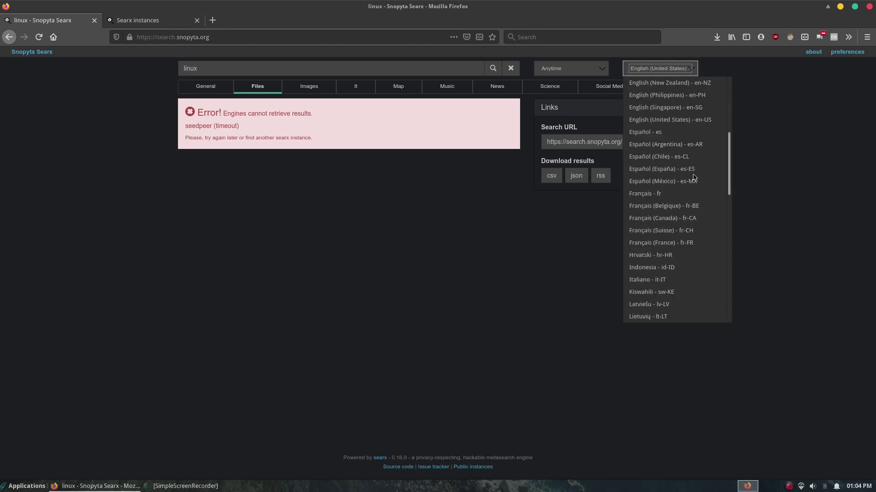
pyautogui.click(347, 227)
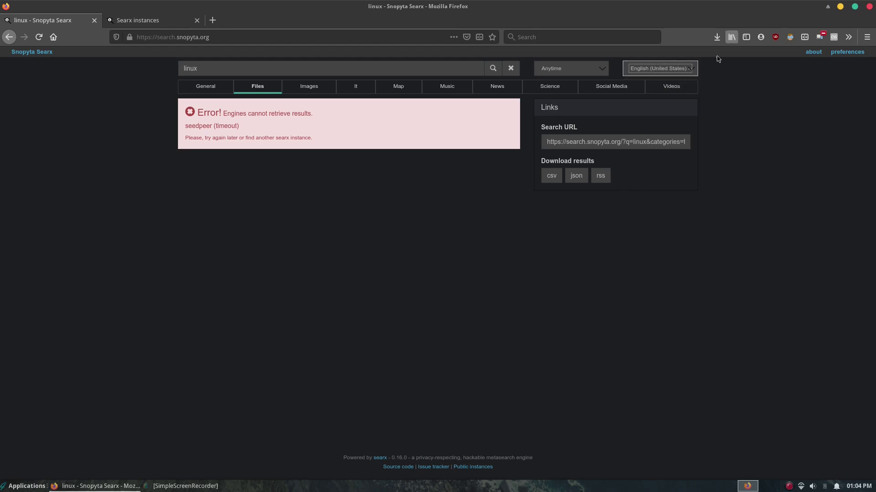
pyautogui.click(592, 71)
pyautogui.click(528, 221)
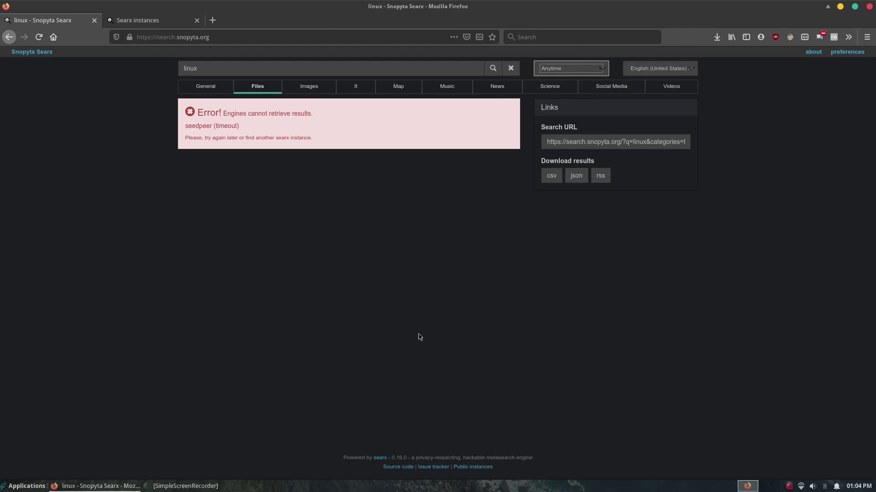
# Step: Browse the Images category for the linux search and return to the General results
pyautogui.click(318, 85)
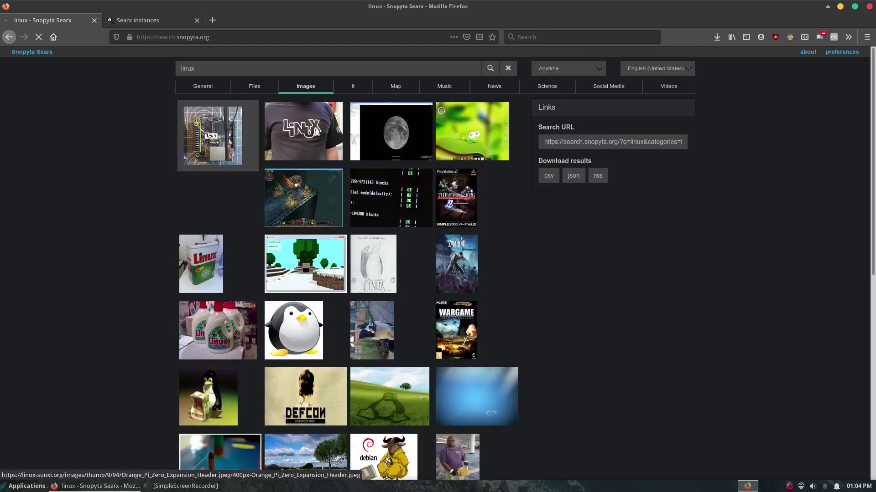
pyautogui.scroll(-5, 320, 231)
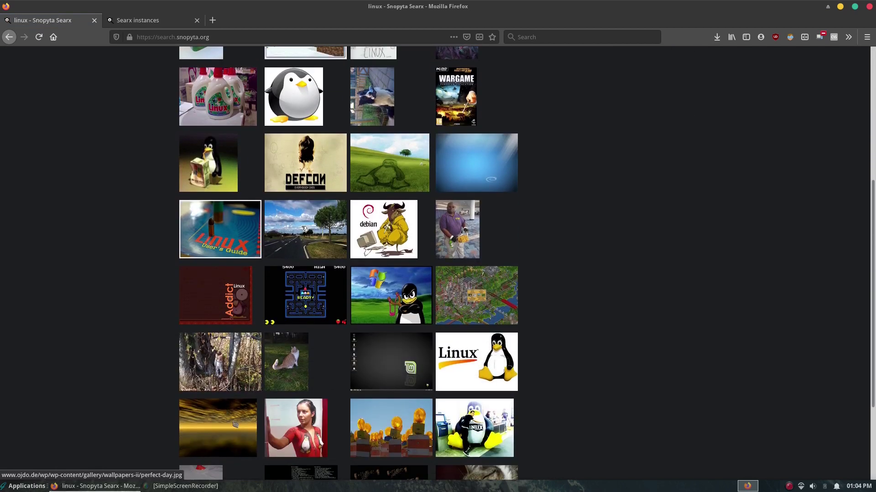
pyautogui.scroll(5, 304, 228)
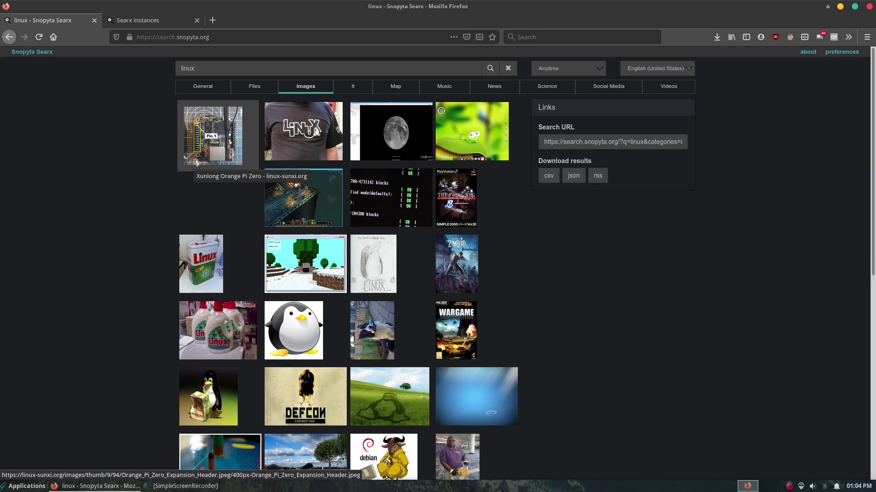
pyautogui.scroll(-3, 183, 274)
pyautogui.scroll(3, 183, 274)
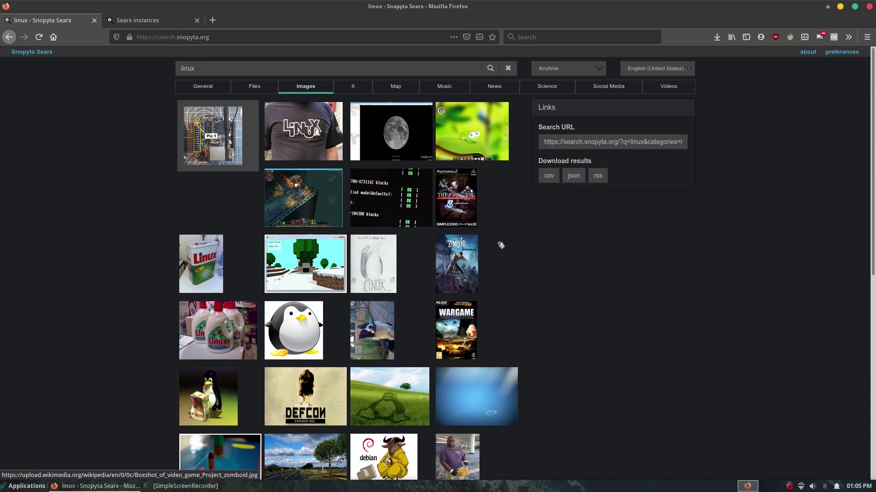
pyautogui.click(191, 90)
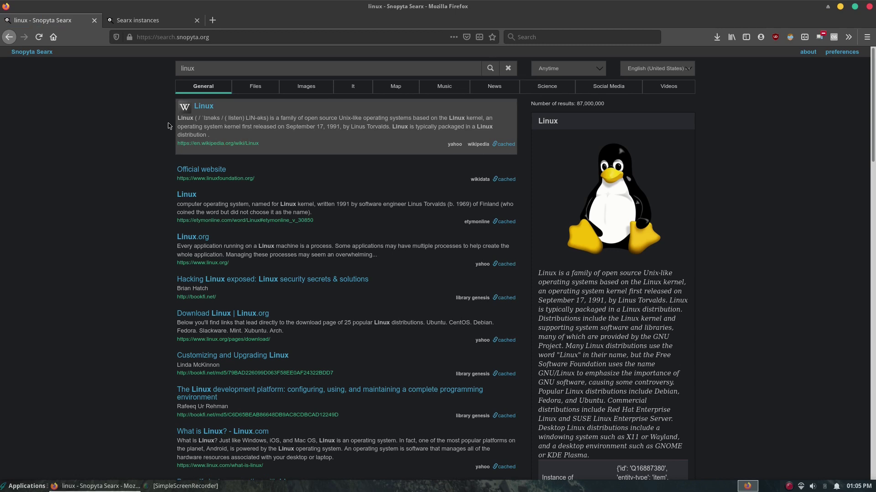
# Step: Open the Searx preferences and review the general settings, including the autocomplete options
pyautogui.click(837, 54)
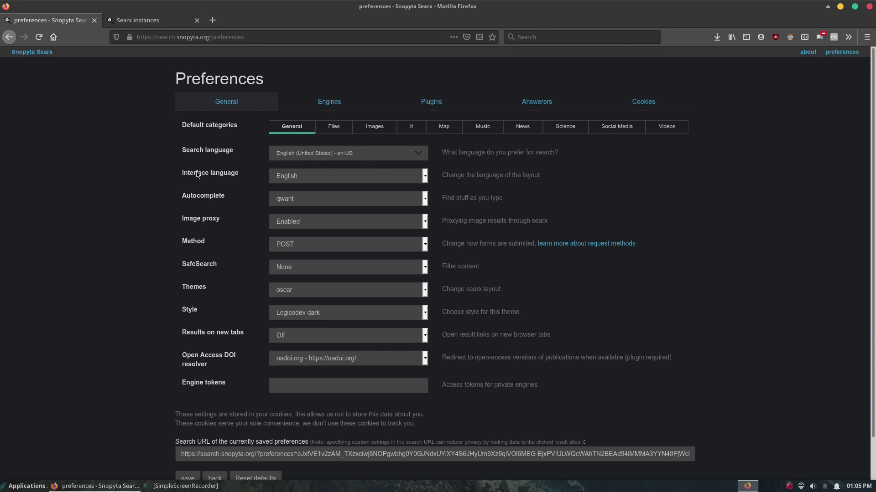
pyautogui.click(336, 201)
pyautogui.click(124, 208)
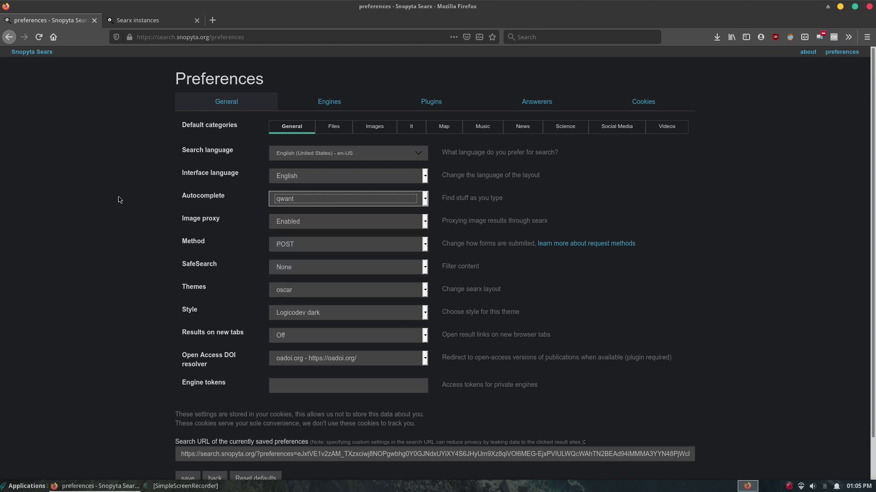
pyautogui.scroll(-1, 126, 241)
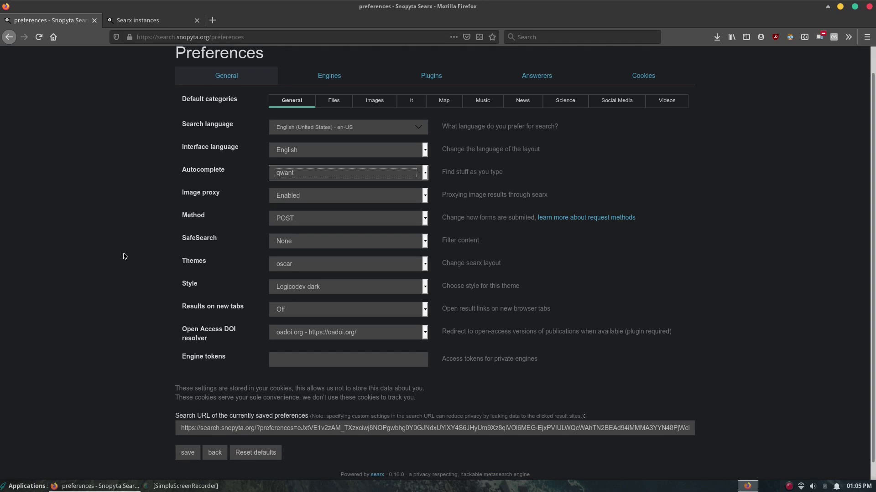
# Step: View the style options, set the Searx theme to pix-art, and save the preferences
pyautogui.click(298, 285)
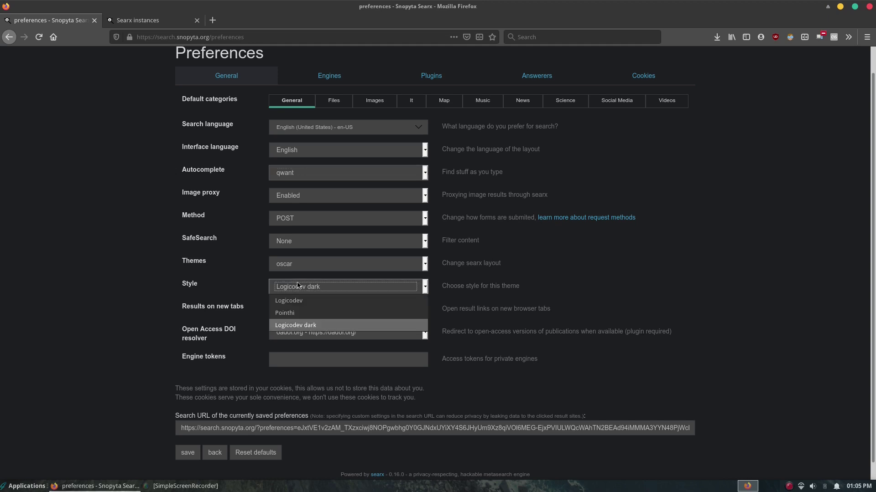
pyautogui.click(281, 269)
pyautogui.click(281, 269)
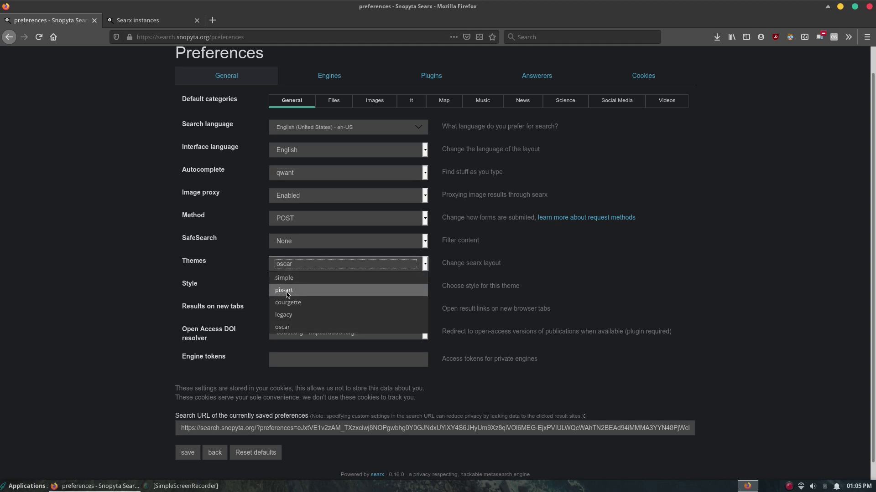
pyautogui.click(284, 292)
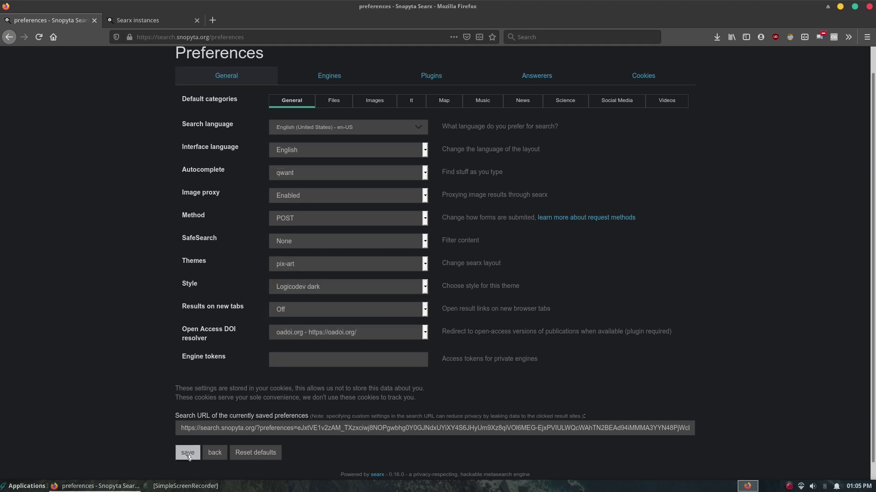
pyautogui.click(187, 454)
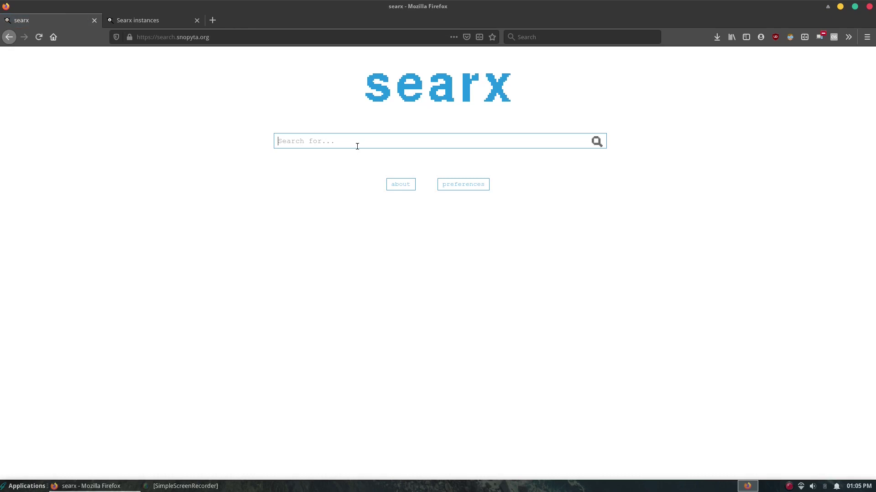
# Step: Search for linux in the pix-art theme and look over the results page
pyautogui.write('linux')
pyautogui.press('Return')
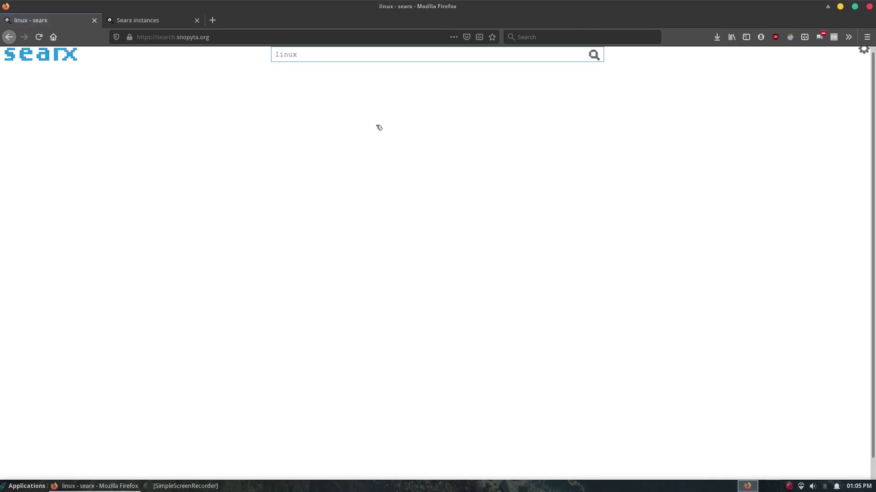
pyautogui.scroll(-3, 379, 123)
pyautogui.scroll(3, 352, 186)
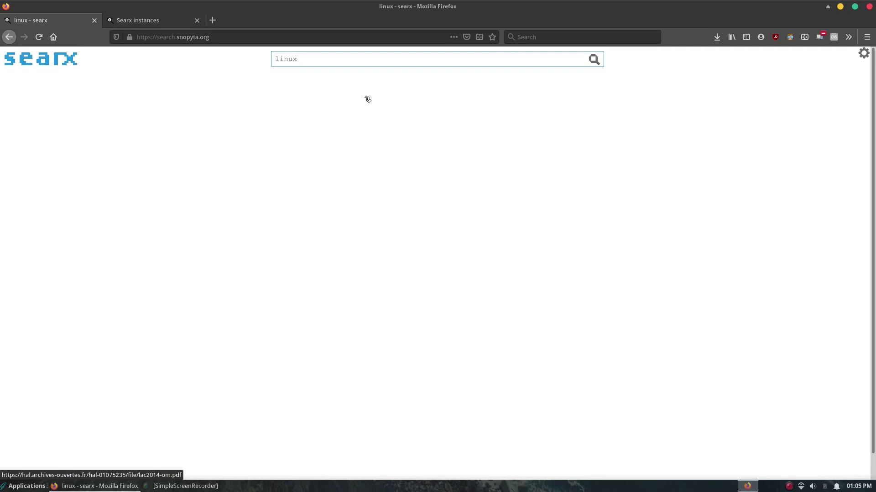
# Step: Reopen the preferences, set the theme to oscar, and save the settings
pyautogui.click(865, 55)
pyautogui.click(287, 232)
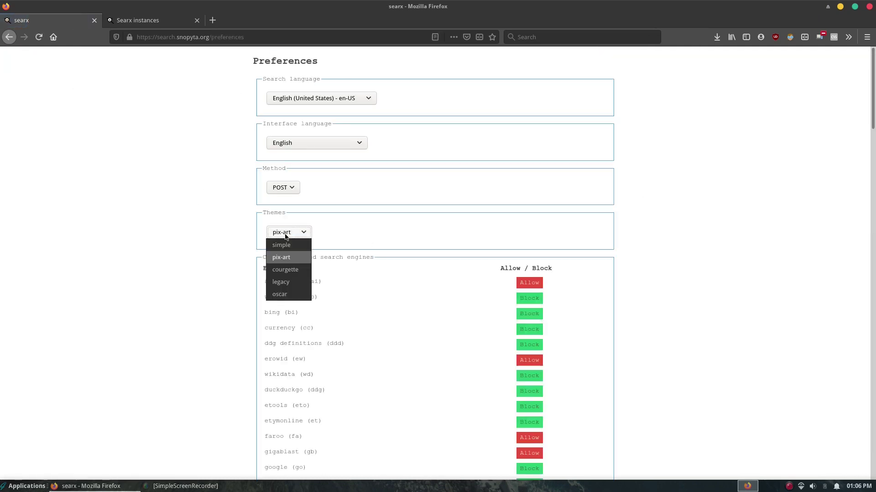
pyautogui.click(280, 282)
pyautogui.click(288, 232)
pyautogui.click(279, 294)
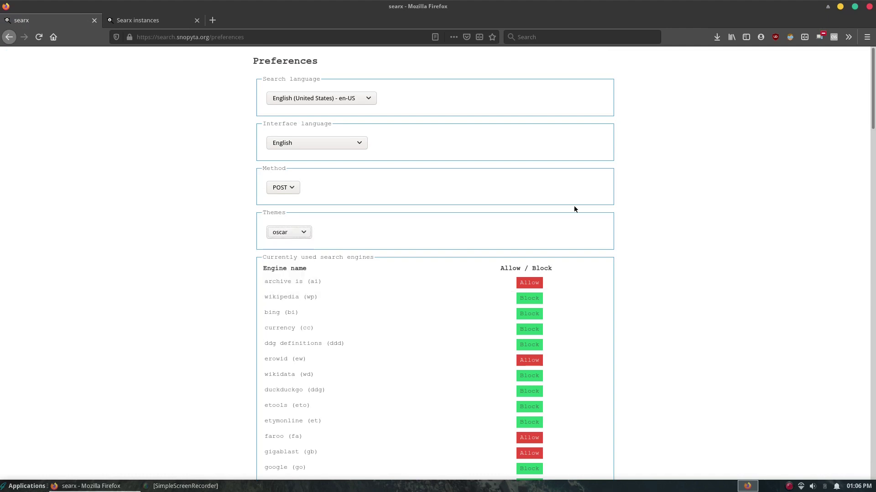
pyautogui.scroll(-20, 574, 207)
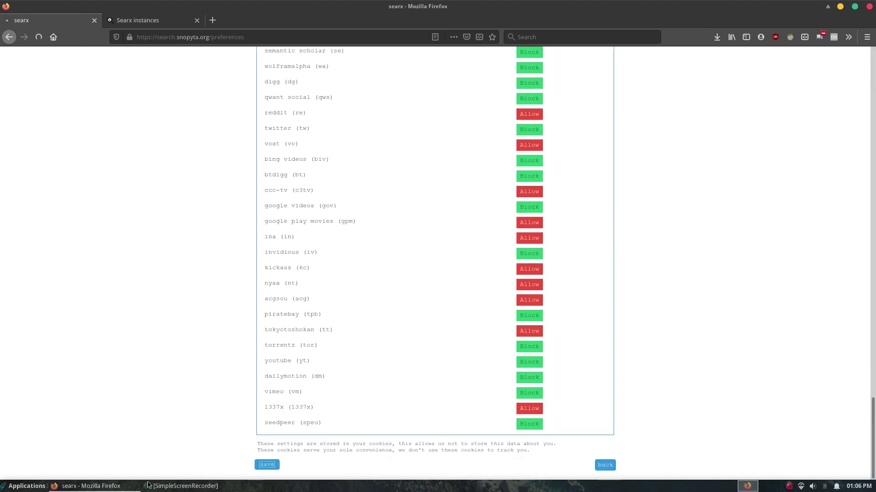
# Step: Save the preferences, reopen them in the oscar theme, and look over the general settings
pyautogui.click(267, 465)
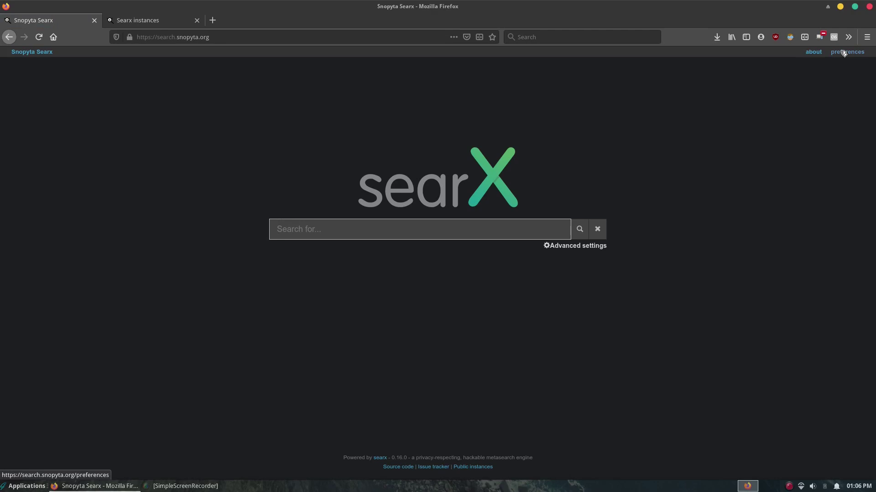
pyautogui.click(843, 53)
pyautogui.scroll(-2, 4, 316)
pyautogui.scroll(-1, 3, 316)
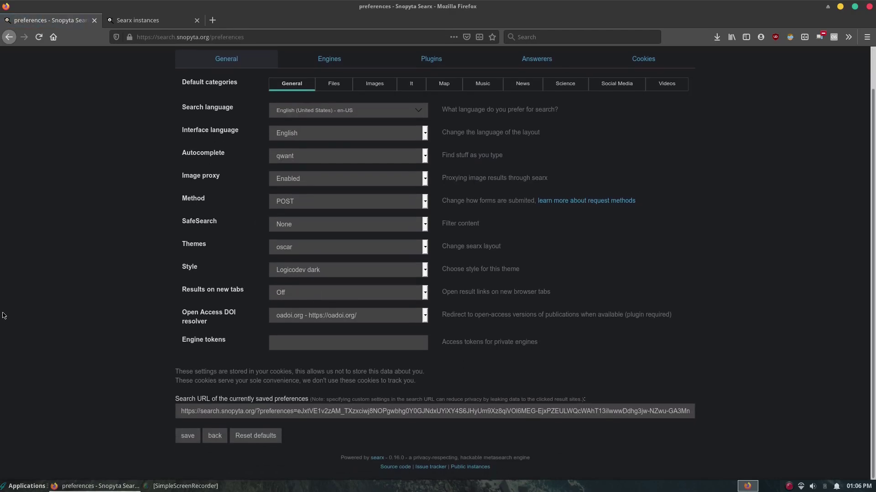
pyautogui.scroll(2, 3, 316)
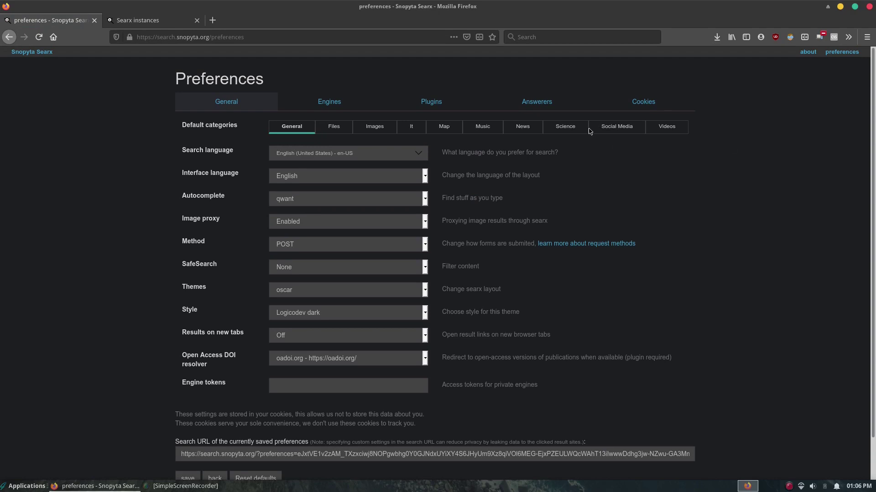
# Step: Open the search engine preferences and examine which general engines are allowed
pyautogui.click(323, 102)
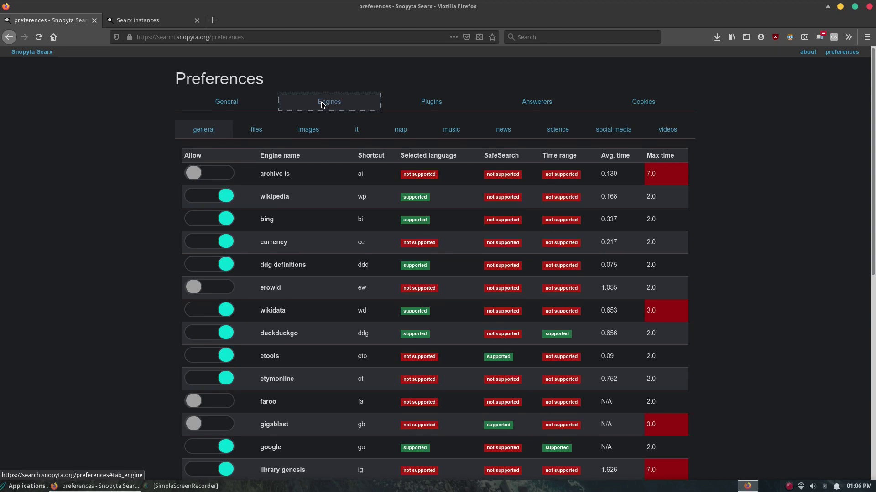
pyautogui.scroll(-5, 292, 255)
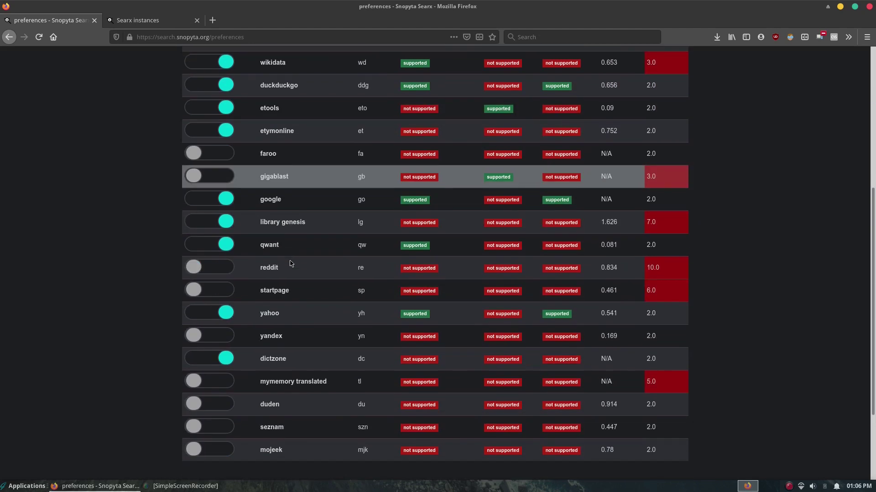
pyautogui.scroll(-3, 290, 263)
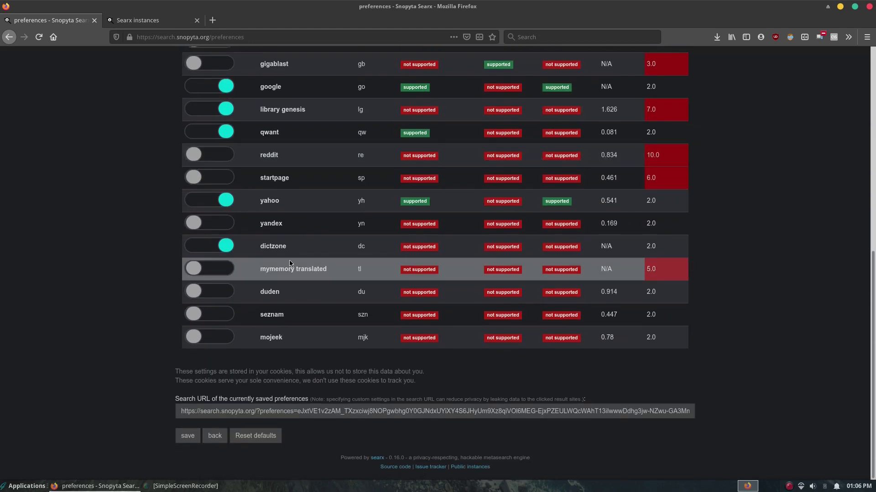
pyautogui.scroll(8, 285, 271)
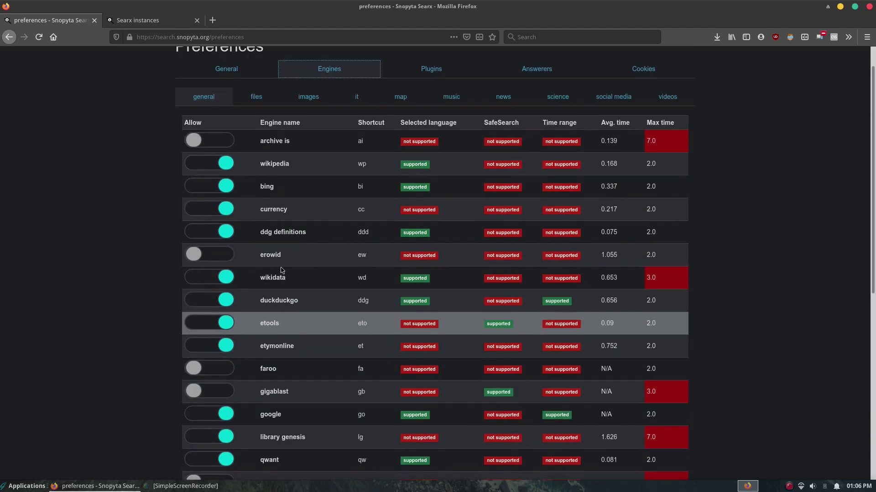
pyautogui.scroll(-1, 272, 206)
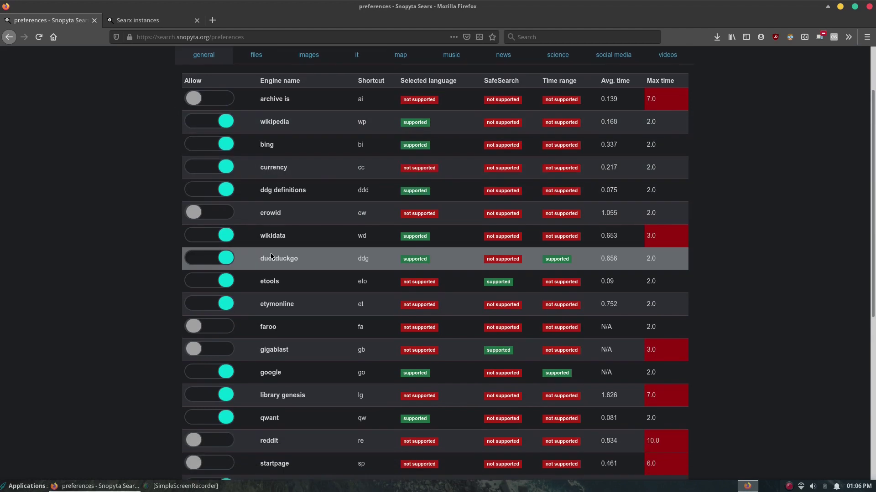
pyautogui.scroll(-2, 268, 258)
pyautogui.scroll(-2, 264, 269)
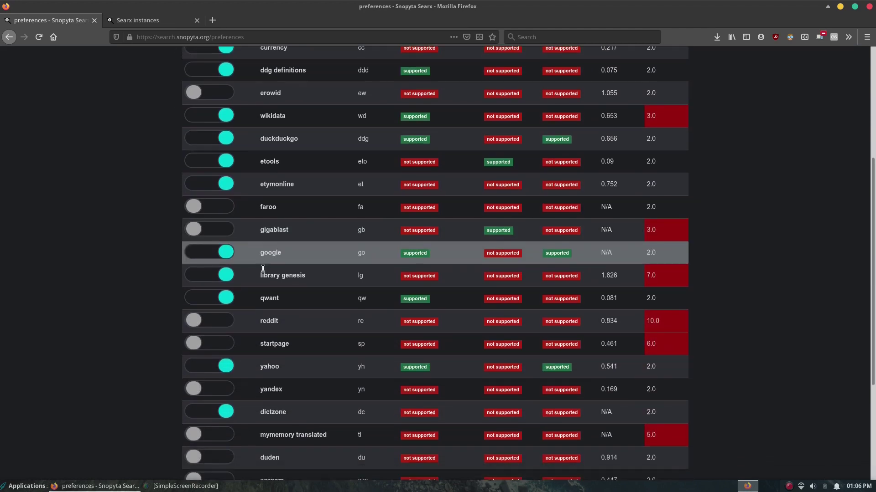
pyautogui.scroll(5, 274, 282)
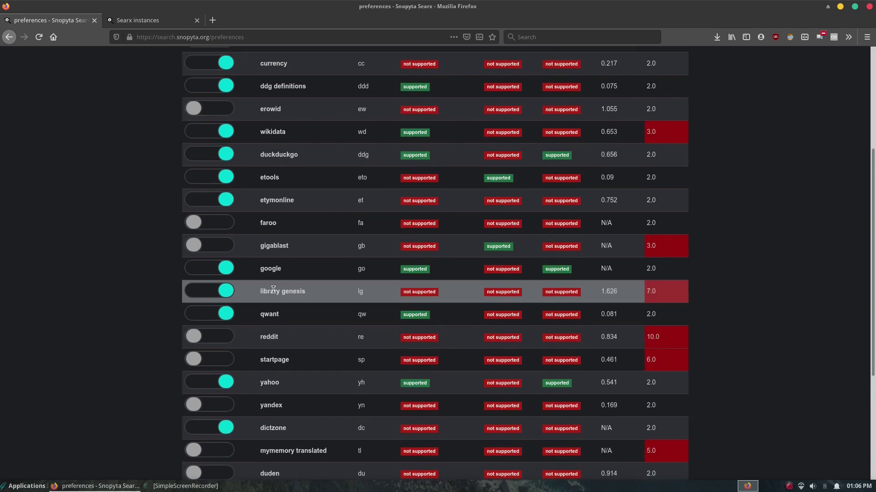
pyautogui.scroll(1, 266, 277)
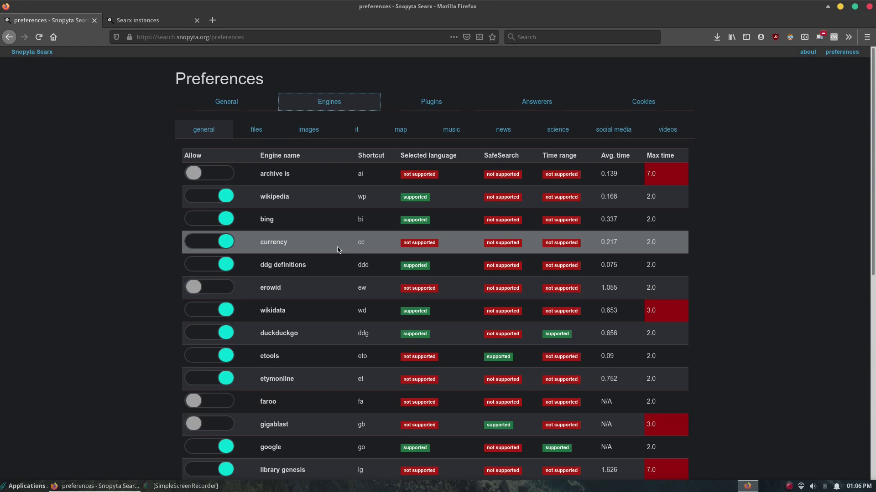
# Step: Go through the general engines again from archive is down to mojeek
pyautogui.scroll(-3, 337, 249)
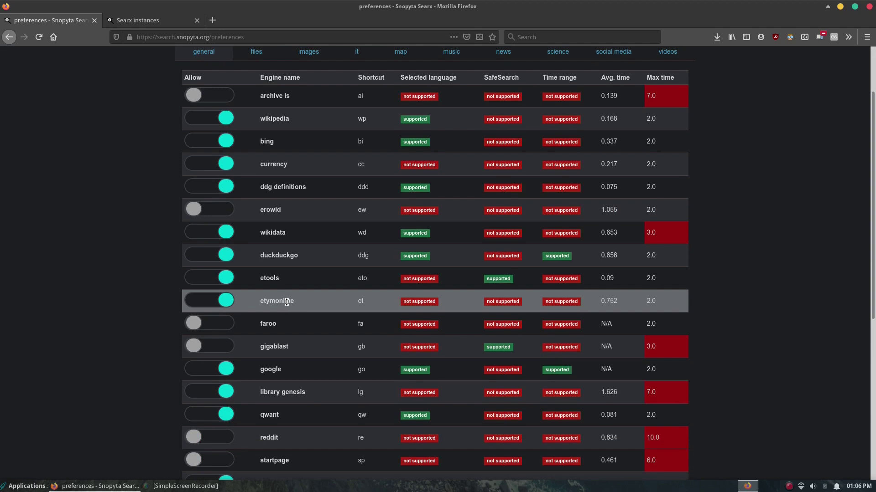
pyautogui.scroll(3, 286, 302)
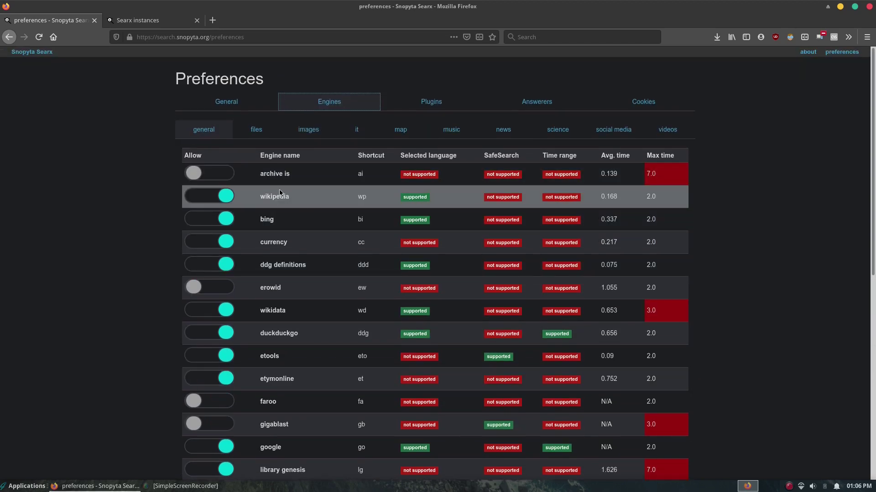
pyautogui.scroll(-10, 258, 220)
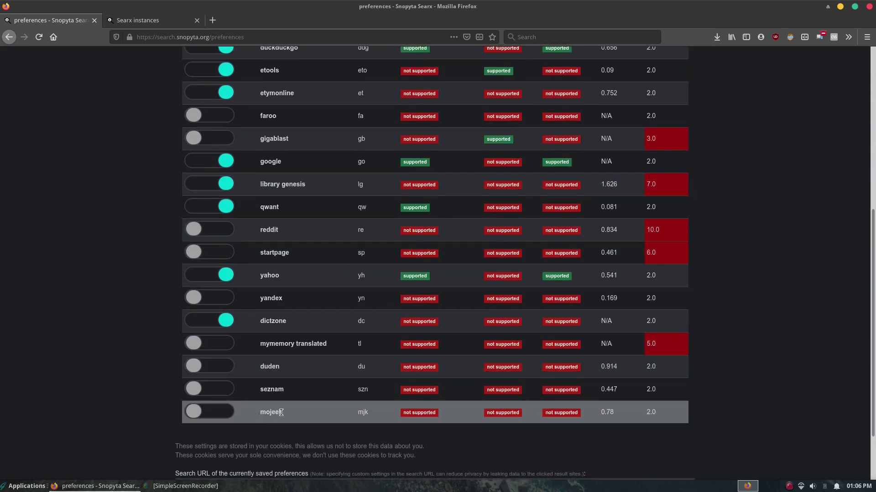
pyautogui.scroll(6, 282, 301)
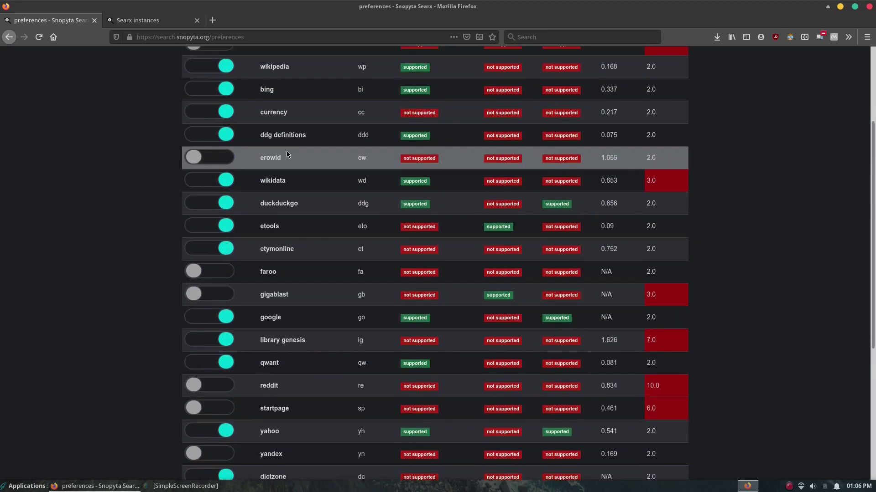
pyautogui.scroll(4, 250, 182)
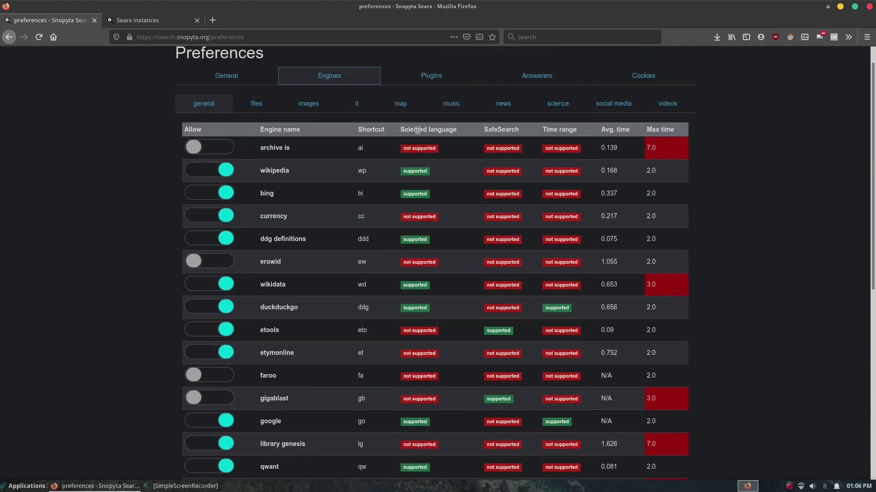
# Step: Check the average and maximum time values across the general engines list
pyautogui.scroll(-6, 654, 251)
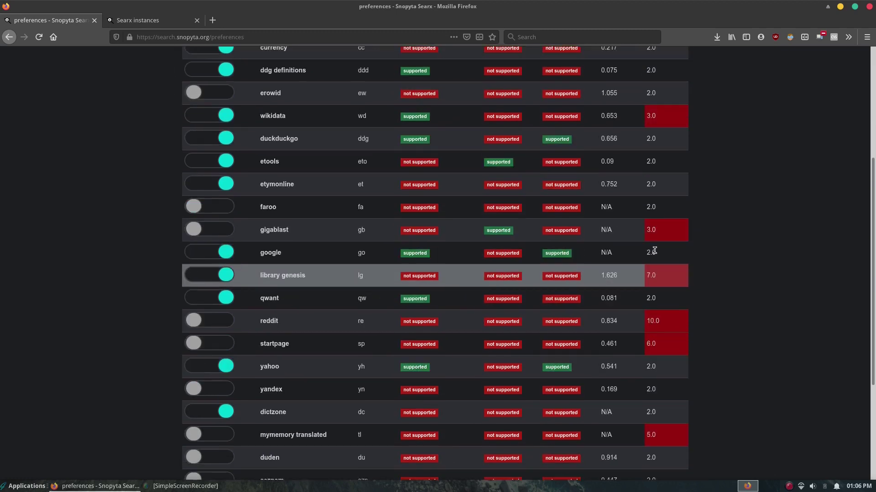
pyautogui.scroll(-3, 654, 251)
pyautogui.scroll(6, 596, 329)
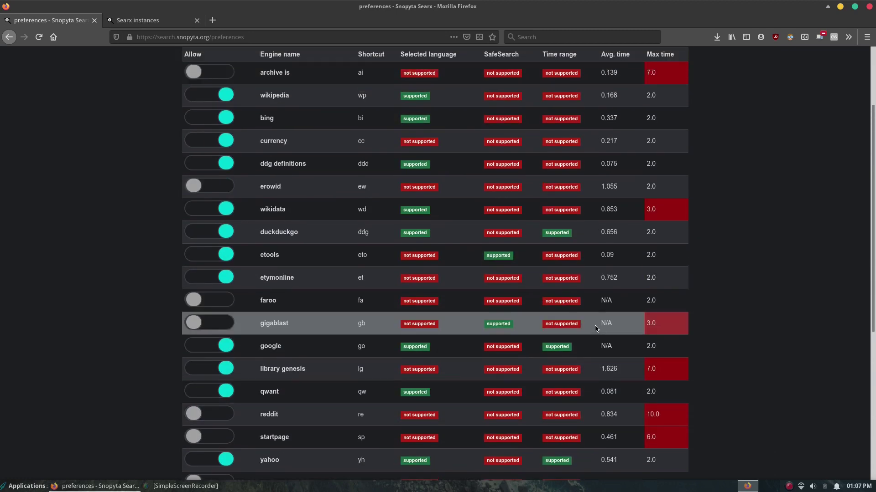
pyautogui.scroll(4, 596, 328)
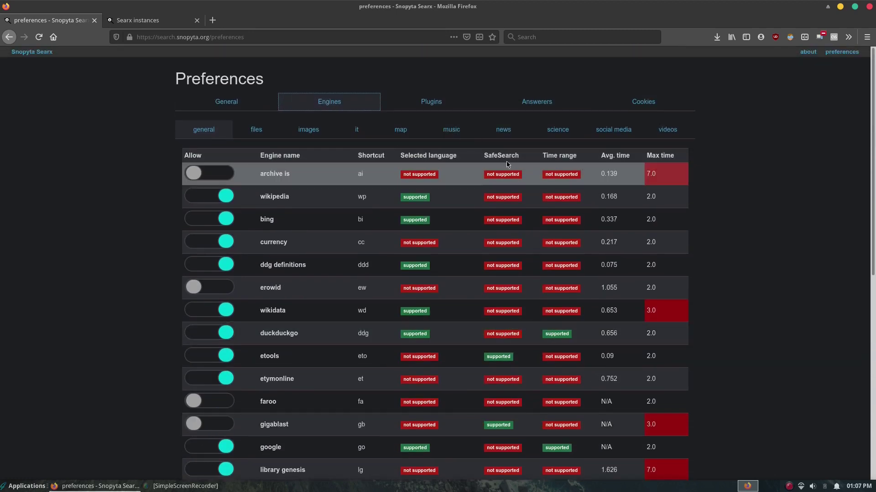
pyautogui.scroll(-2, 463, 228)
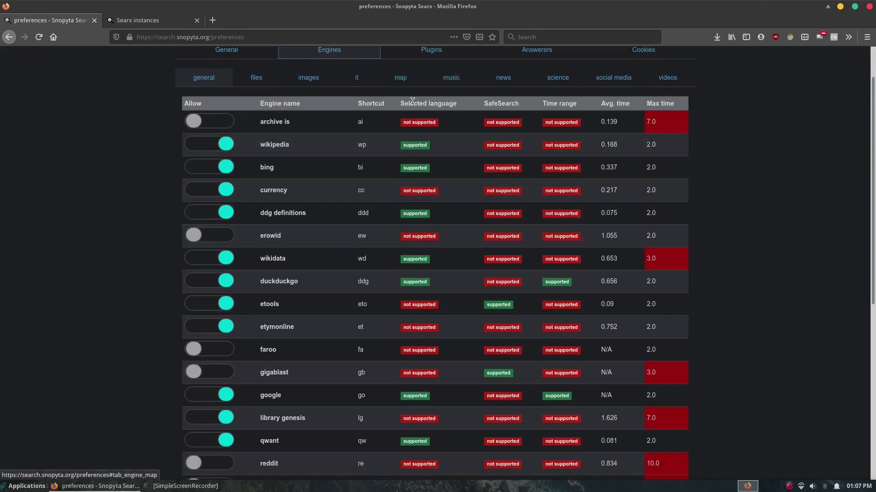
# Step: Review the selected language support and shortcuts listed for the general engines
pyautogui.moveTo(412, 101); pyautogui.dragTo(418, 199)
pyautogui.scroll(-5, 418, 273)
pyautogui.scroll(-5, 82, 181)
pyautogui.scroll(12, 94, 299)
pyautogui.click(94, 298)
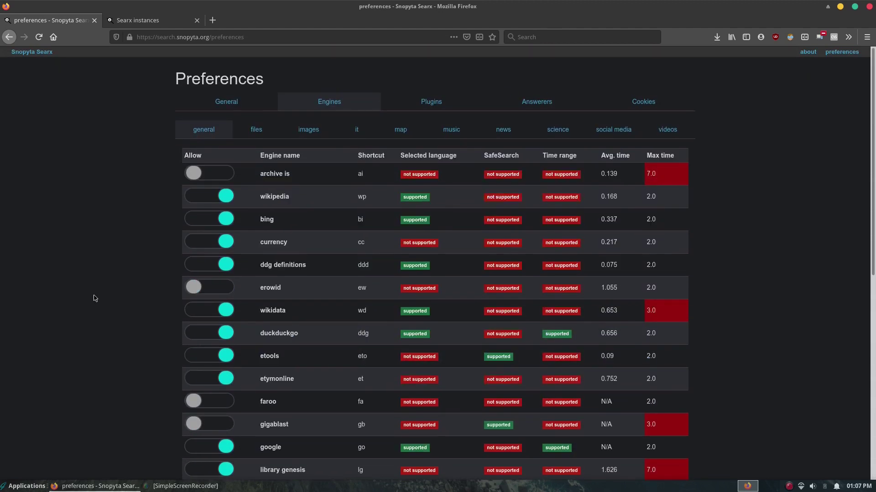
pyautogui.scroll(-2, 94, 299)
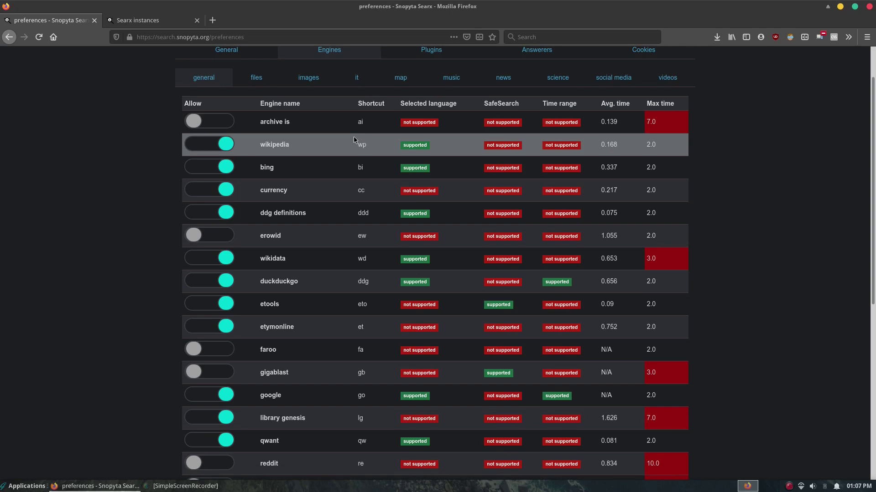
pyautogui.scroll(-3, 251, 210)
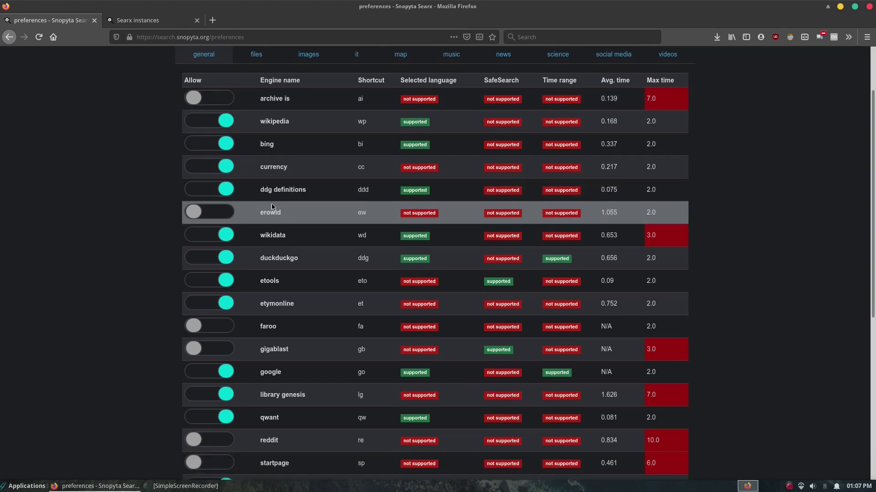
pyautogui.scroll(5, 251, 210)
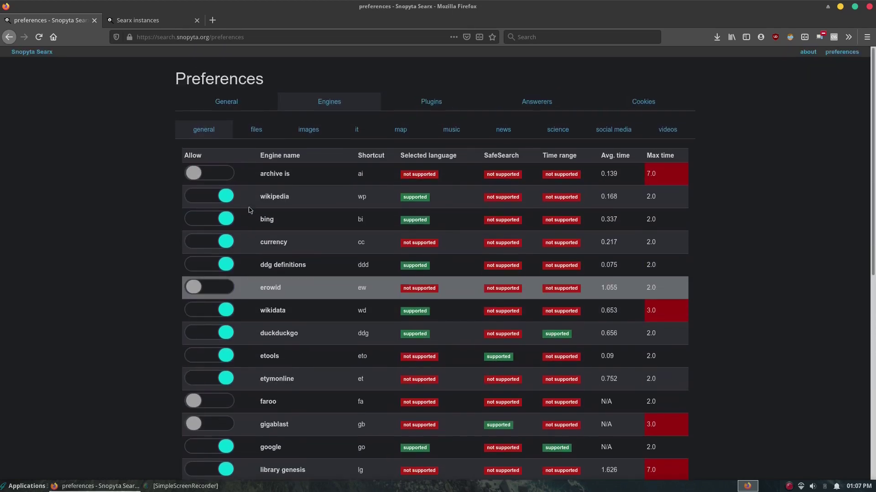
# Step: Browse the engine lists for the files, images, it and map categories
pyautogui.click(272, 132)
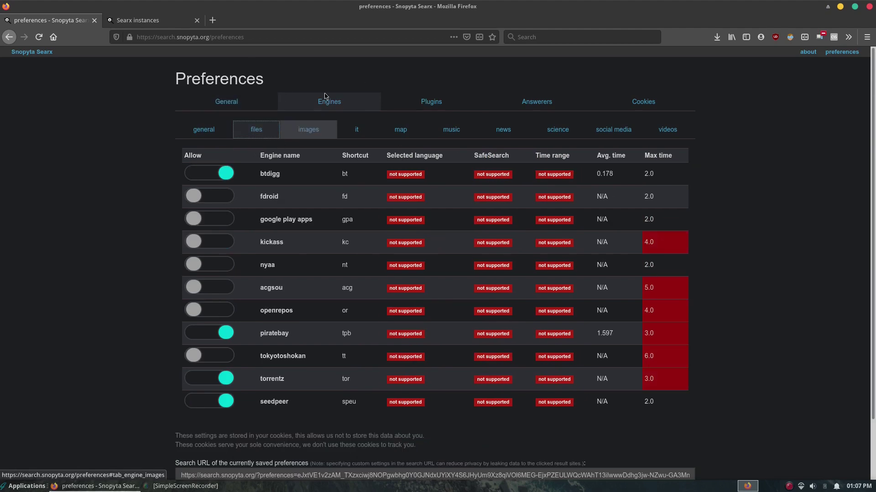
pyautogui.click(308, 132)
pyautogui.click(260, 133)
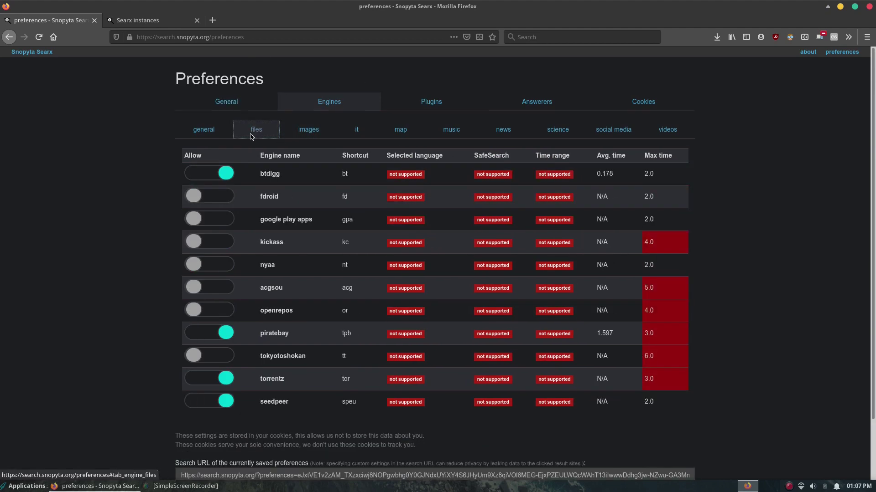
pyautogui.click(358, 130)
pyautogui.click(401, 131)
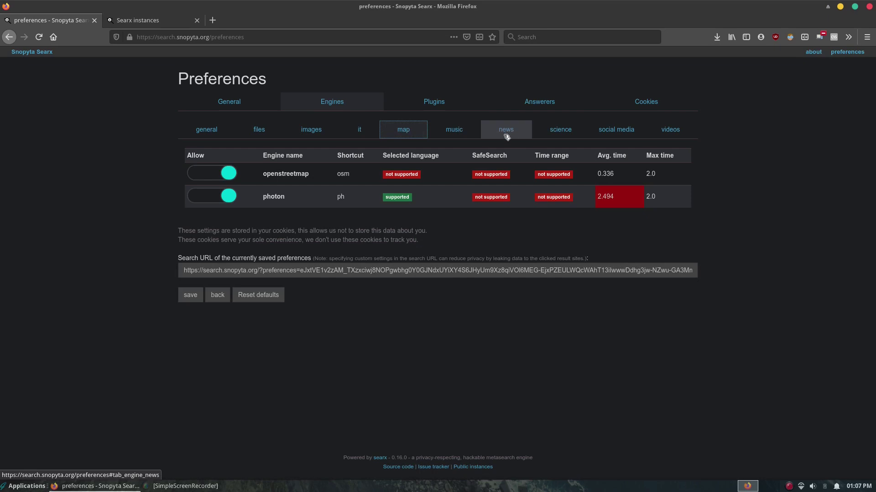
# Step: View the music engines and examine the list, including the piratebay entry
pyautogui.click(456, 130)
pyautogui.scroll(-3, 411, 201)
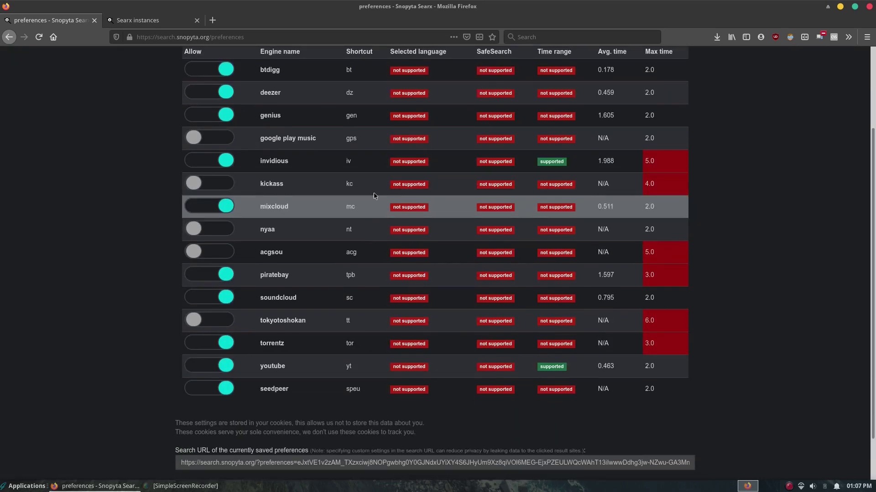
pyautogui.scroll(3, 283, 197)
pyautogui.scroll(-2, 282, 197)
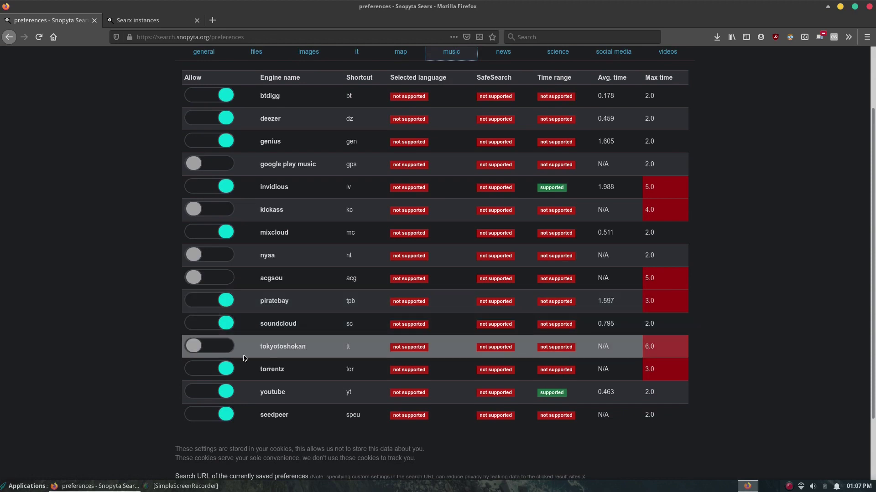
pyautogui.moveTo(286, 302); pyautogui.dragTo(257, 302)
pyautogui.click(296, 304)
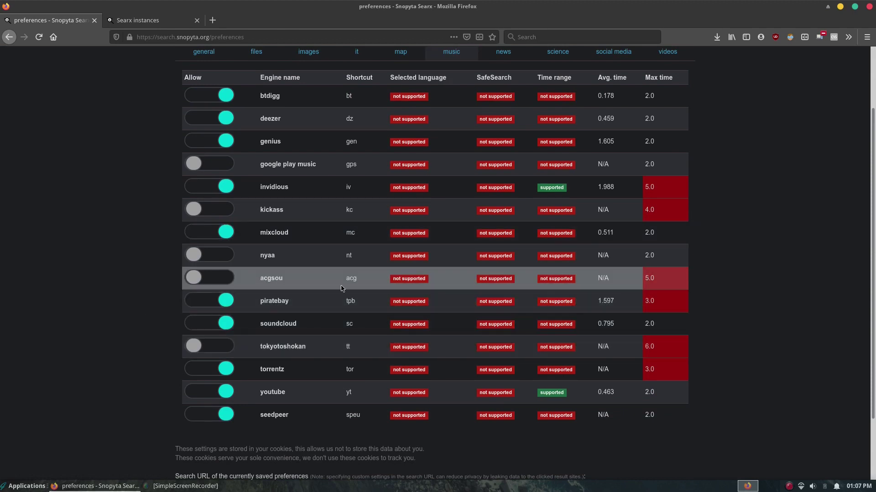
pyautogui.scroll(2, 320, 285)
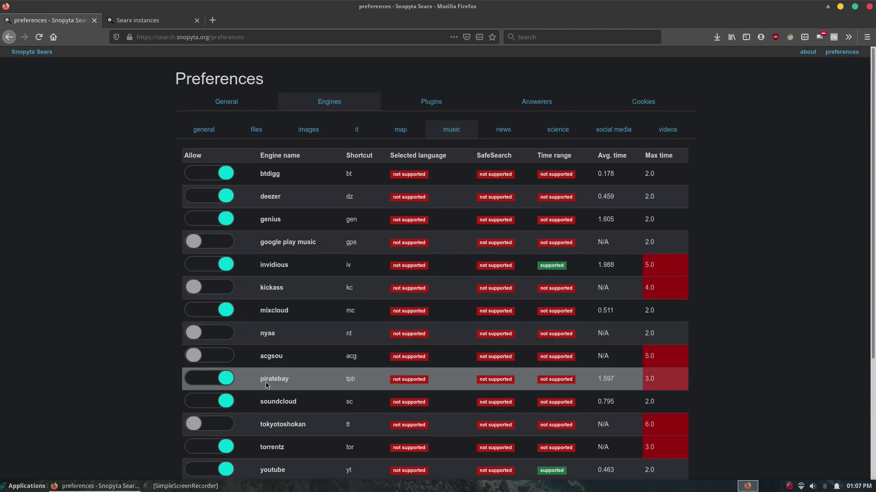
pyautogui.scroll(-3, 267, 385)
pyautogui.scroll(3, 267, 203)
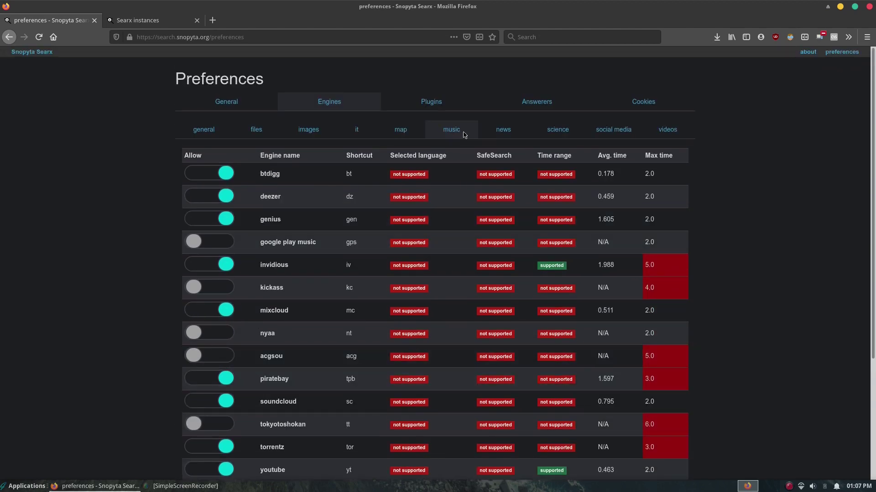
# Step: Look through the engine lists for the news, science and social media categories
pyautogui.click(506, 134)
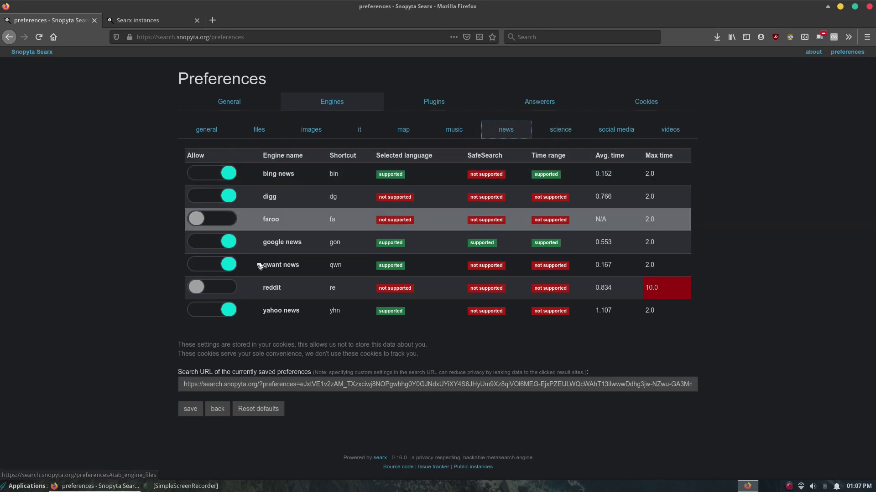
pyautogui.click(560, 130)
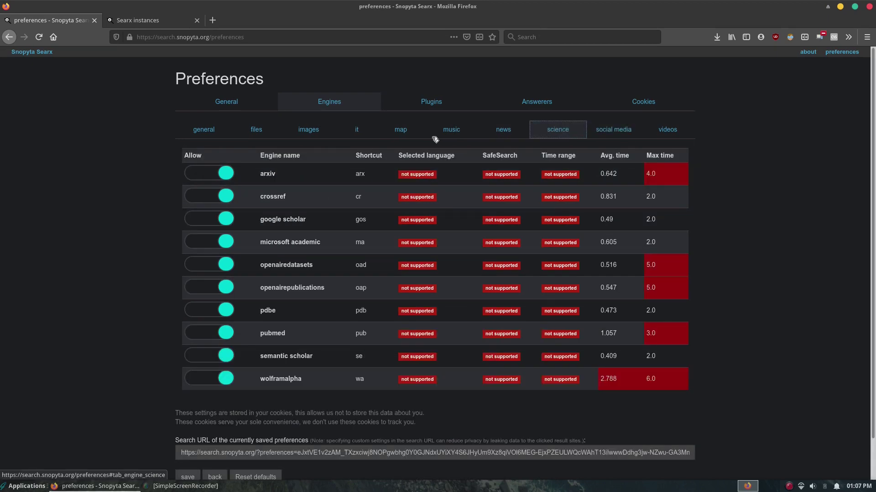
pyautogui.click(613, 130)
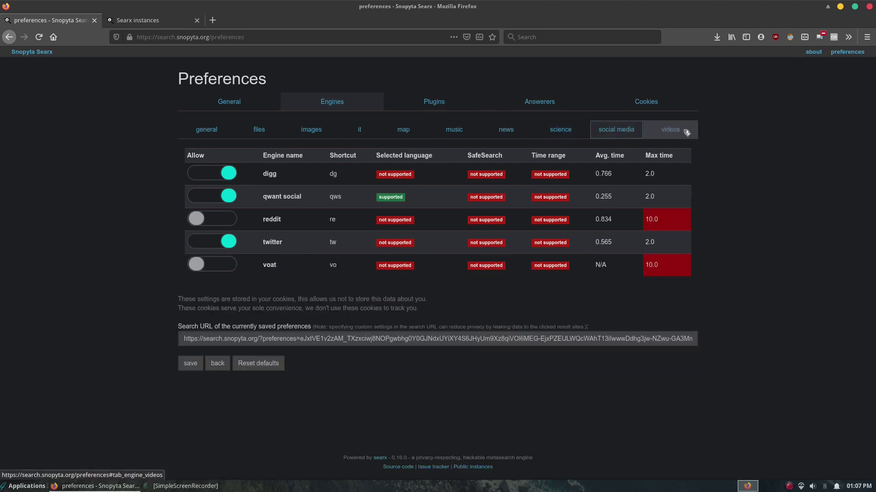
# Step: Look through the engine lists for the videos, images and music categories, including the invidious entry under music
pyautogui.click(684, 131)
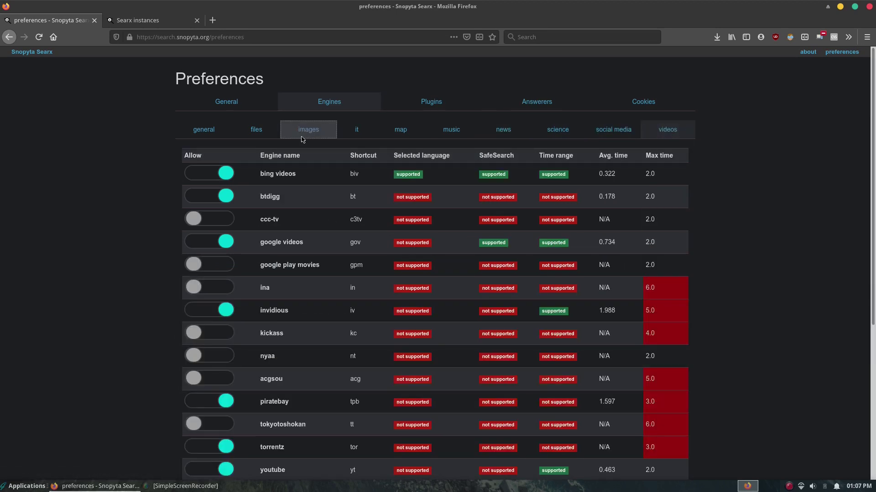
pyautogui.click(310, 130)
pyautogui.click(451, 131)
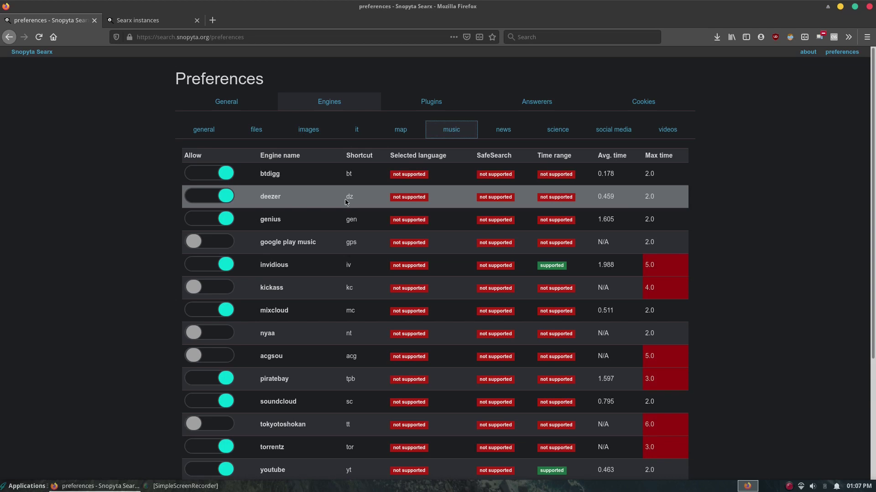
pyautogui.scroll(-1, 346, 202)
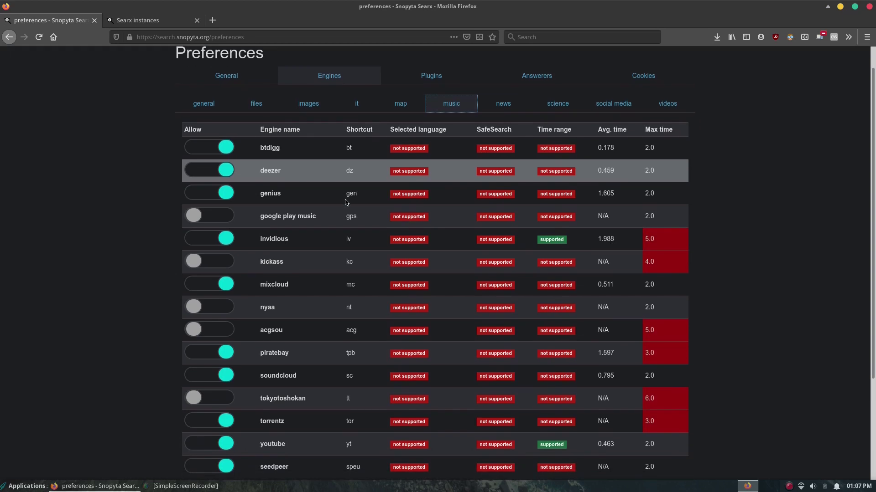
pyautogui.moveTo(290, 240); pyautogui.dragTo(261, 240)
pyautogui.click(261, 240)
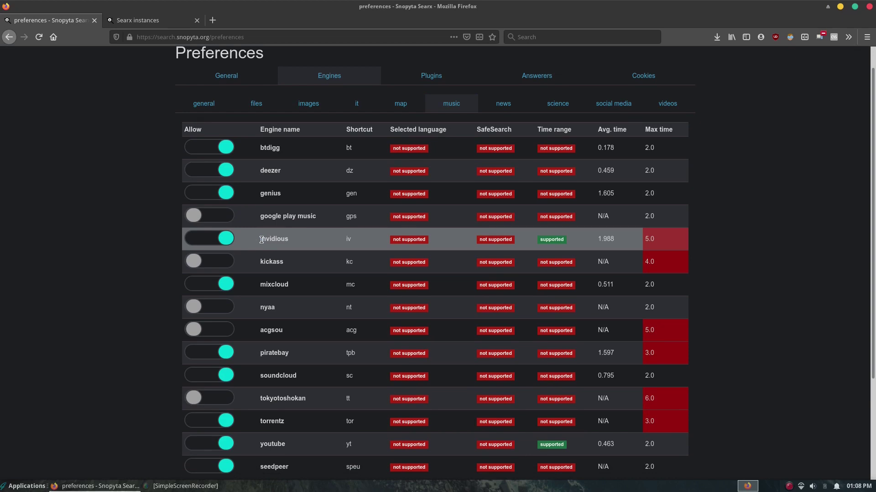
pyautogui.scroll(1, 262, 247)
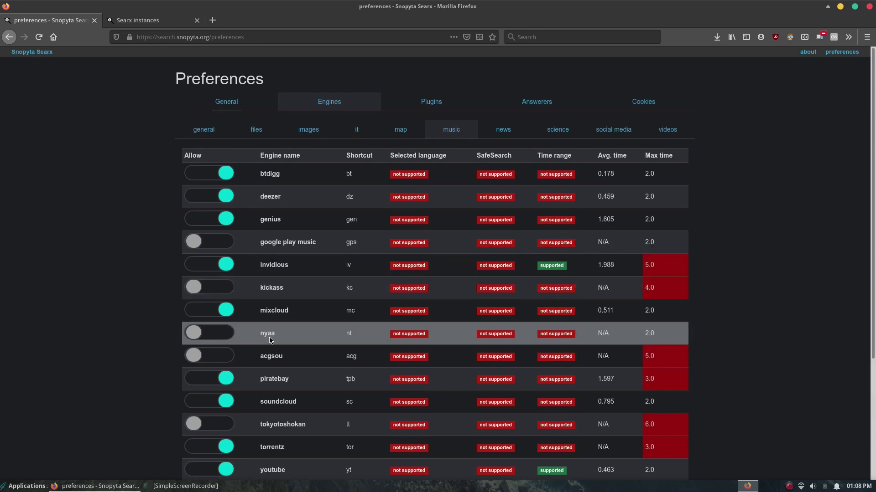
# Step: Return to the Snopyta Searx home page, and look through the list of online instances on searx.space
pyautogui.click(46, 52)
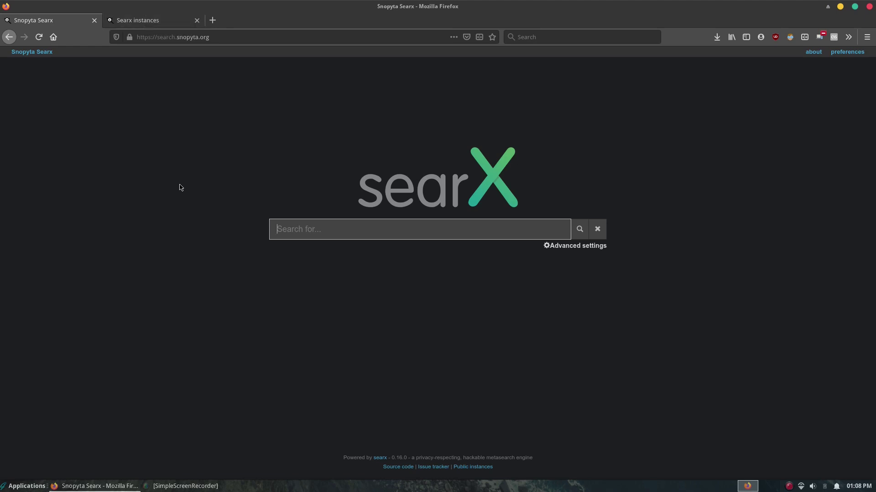
pyautogui.click(137, 20)
pyautogui.scroll(-5, 256, 146)
pyautogui.scroll(-10, 256, 146)
pyautogui.scroll(15, 246, 147)
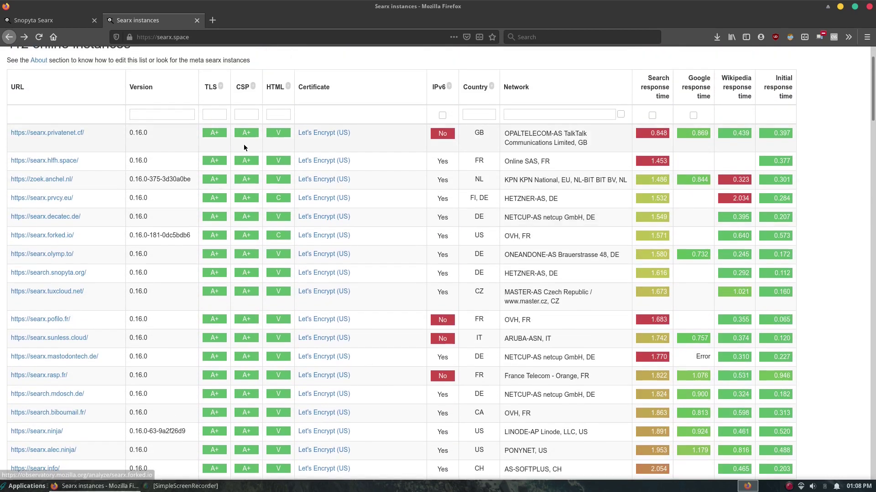
pyautogui.scroll(2, 243, 147)
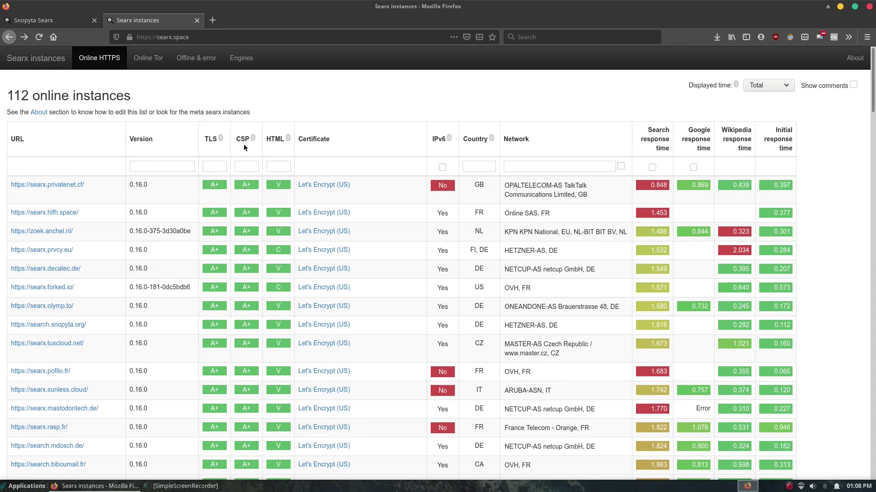
pyautogui.scroll(-5, 244, 148)
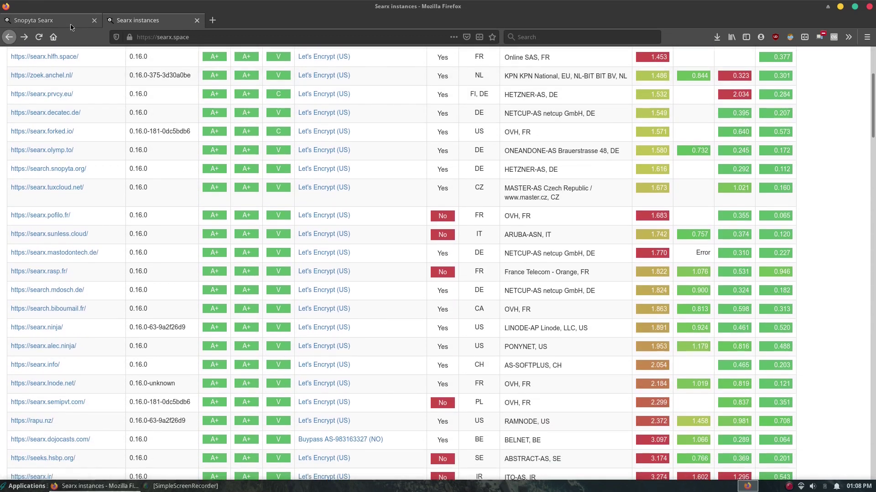
# Step: Switch back to Snopyta Searx and highlight the domain in its web address
pyautogui.click(71, 25)
pyautogui.click(189, 36)
pyautogui.click(177, 37)
pyautogui.doubleClick(179, 37)
pyautogui.click(219, 37)
pyautogui.click(130, 254)
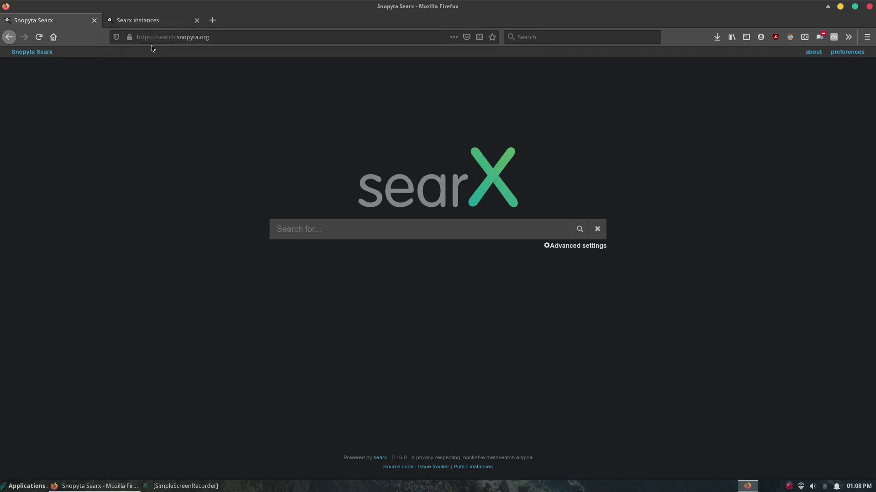
# Step: Open the parent site snopyta.org by removing the search subdomain, look through it, and go back to Snopyta Searx
pyautogui.click(169, 37)
pyautogui.click(172, 36)
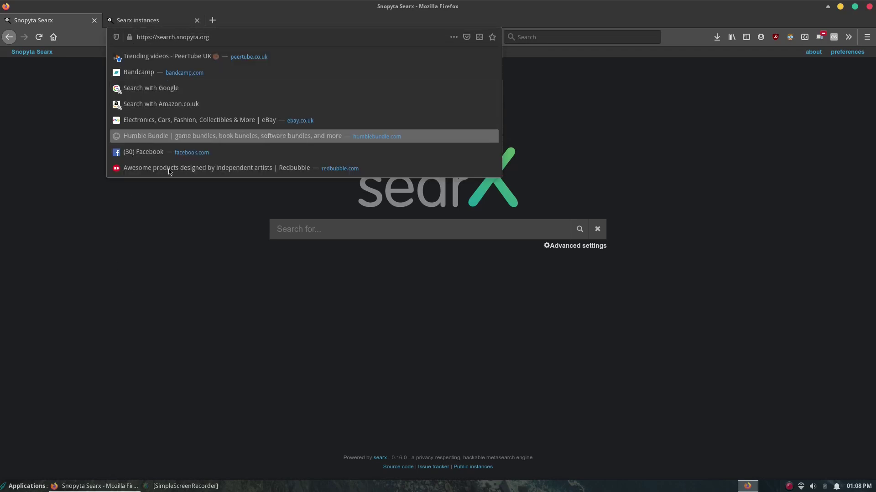
pyautogui.press('BackSpace')
pyautogui.press('BackSpace')
pyautogui.press('BackSpace')
pyautogui.press('BackSpace')
pyautogui.press('BackSpace')
pyautogui.press('BackSpace')
pyautogui.press('BackSpace')
pyautogui.press('Return')
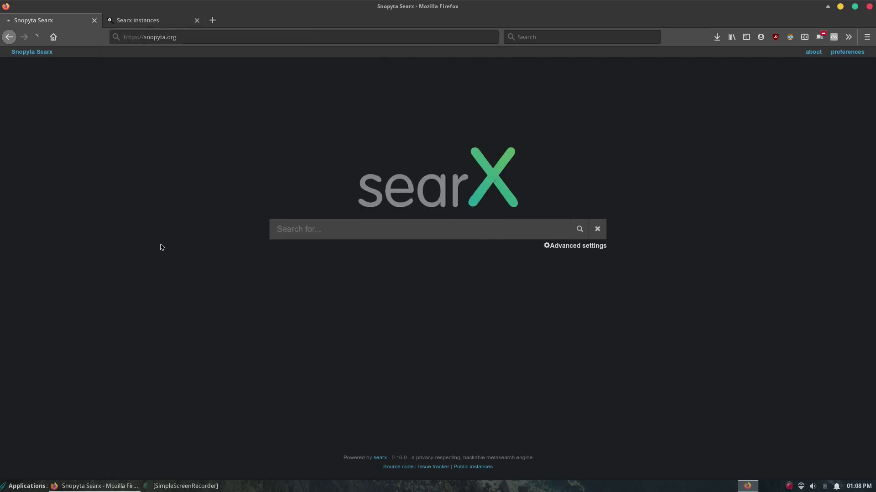
pyautogui.scroll(-10, 84, 160)
pyautogui.scroll(-6, 532, 206)
pyautogui.hotkey('alt', 'Left')
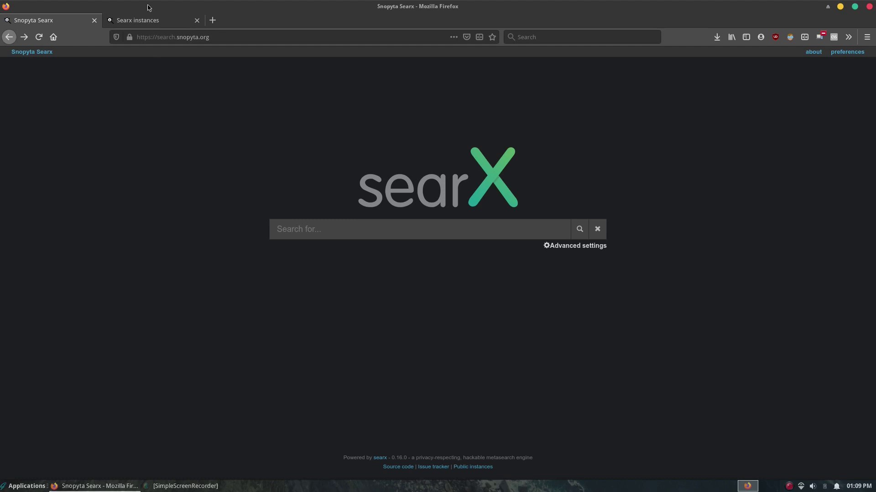
# Step: Show the Searx instances list again and look over the online HTTPS instances
pyautogui.click(149, 18)
pyautogui.moveTo(874, 106); pyautogui.dragTo(874, 81)
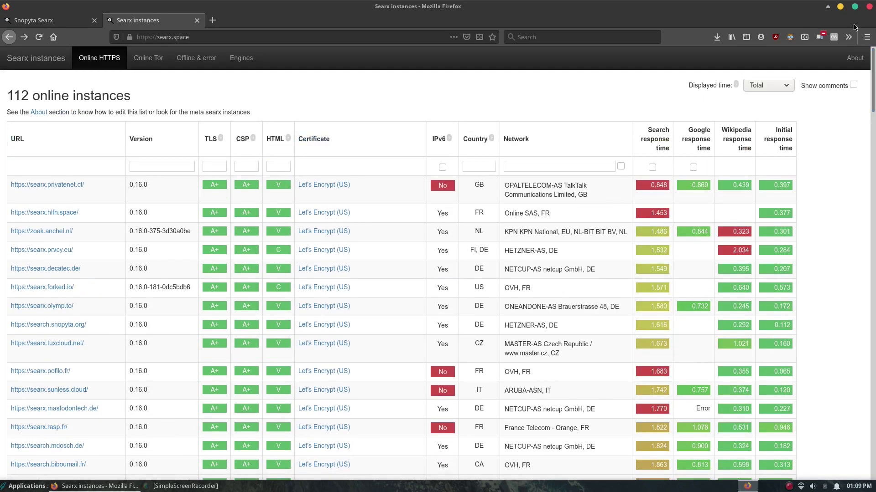
pyautogui.scroll(-4, 89, 120)
pyautogui.scroll(4, 283, 219)
pyautogui.scroll(-1, 104, 290)
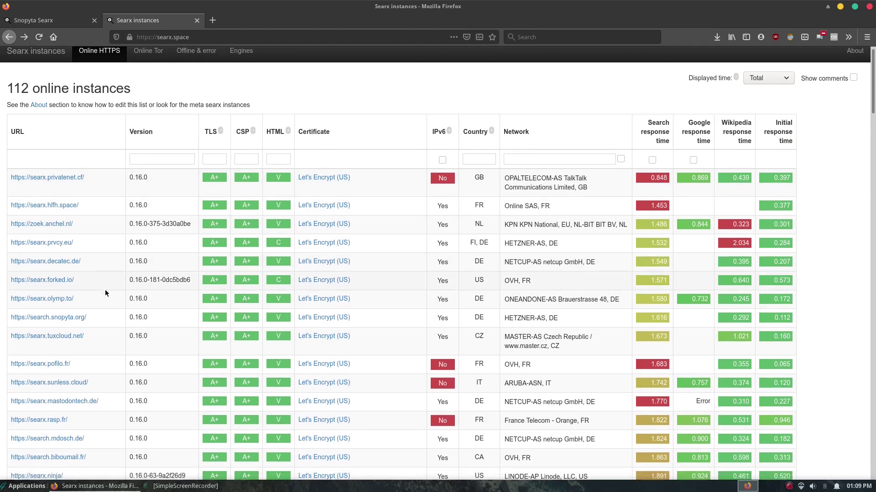
pyautogui.scroll(1, 102, 288)
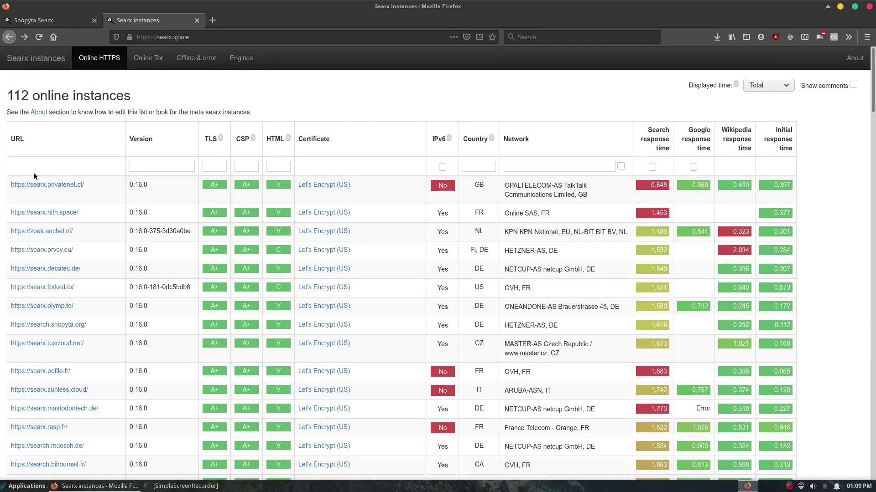
# Step: Preview the searx.privatenet.cf and searx.hlfh.space instances in separate tabs, closing each one after viewing
pyautogui.click(71, 187)
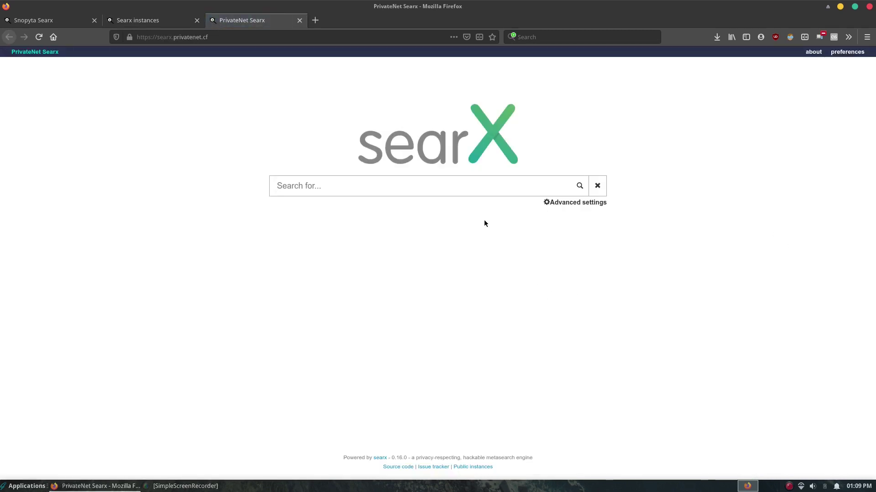
pyautogui.click(299, 20)
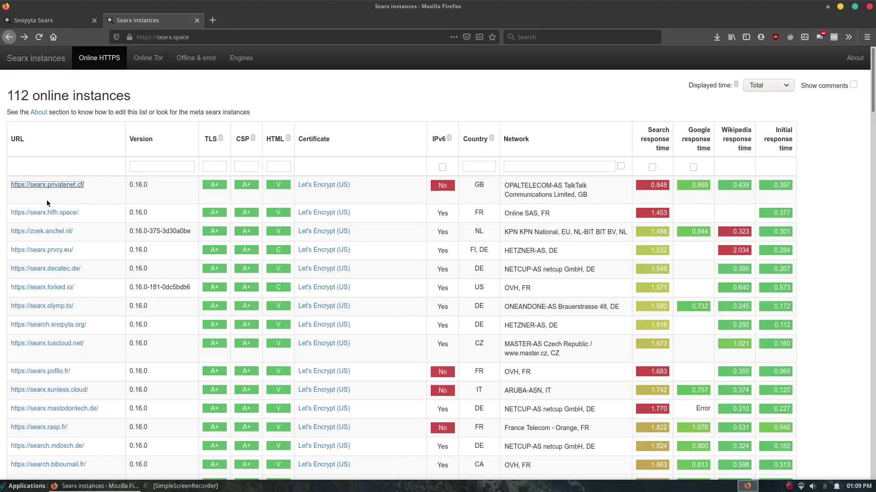
pyautogui.middleClick(51, 212)
pyautogui.click(249, 19)
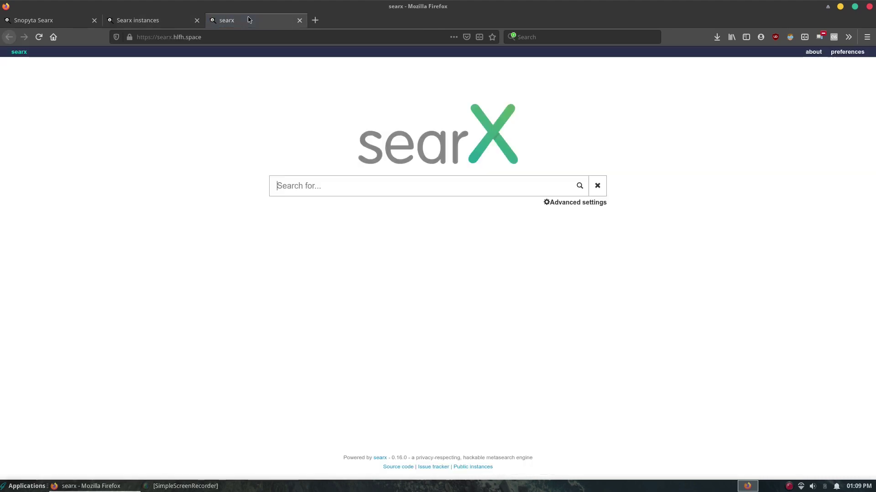
pyautogui.click(299, 20)
# Step: Look further down the instances list, then open searx.privatenet.cf and its about page
pyautogui.scroll(-5, 145, 355)
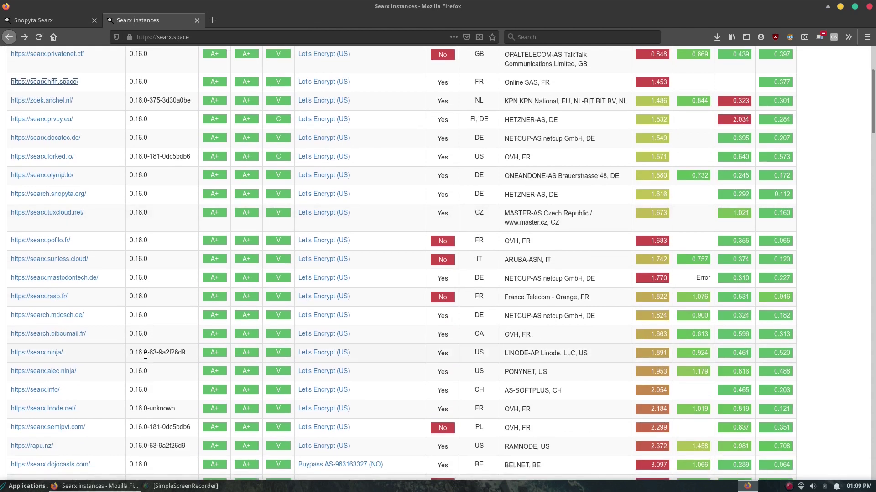
pyautogui.scroll(-7, 145, 355)
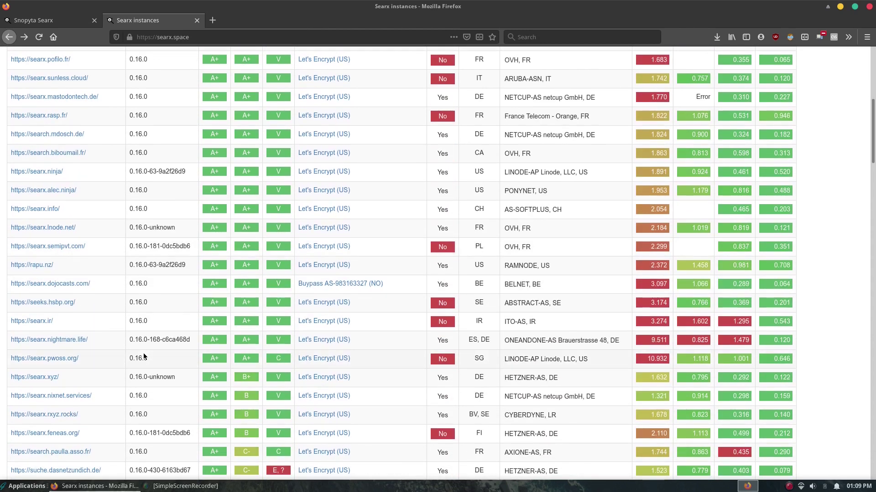
pyautogui.scroll(12, 128, 363)
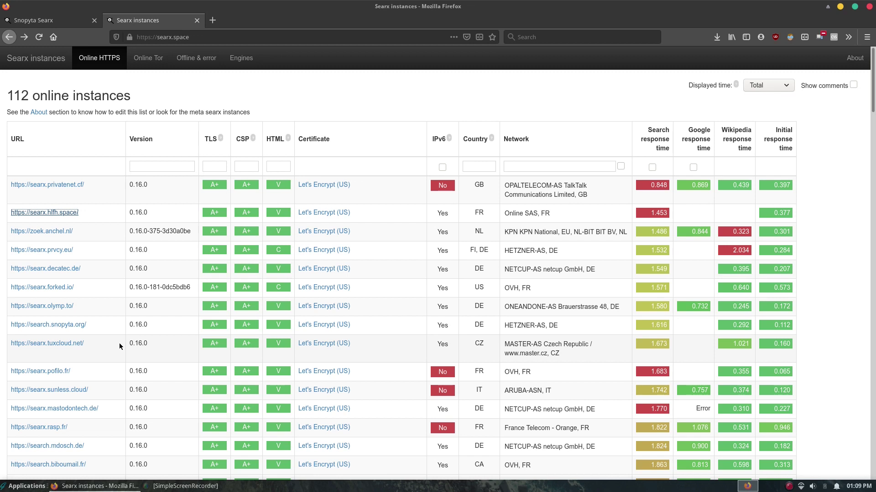
pyautogui.click(63, 185)
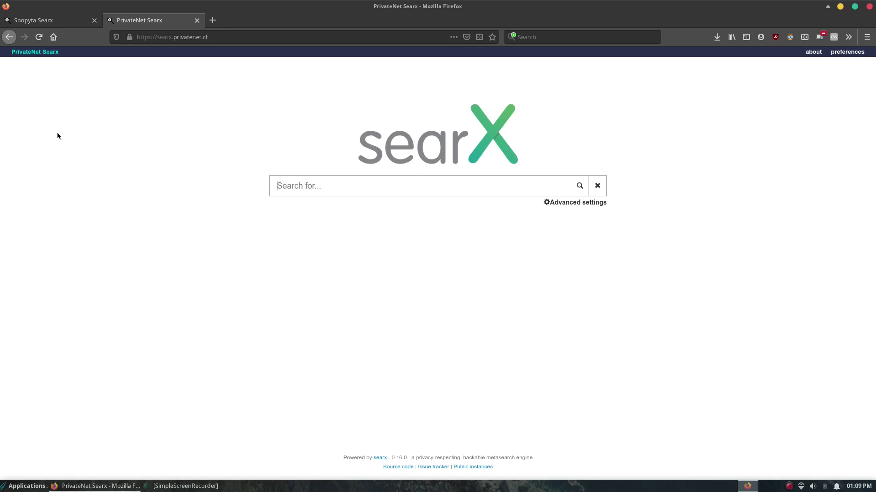
pyautogui.click(814, 52)
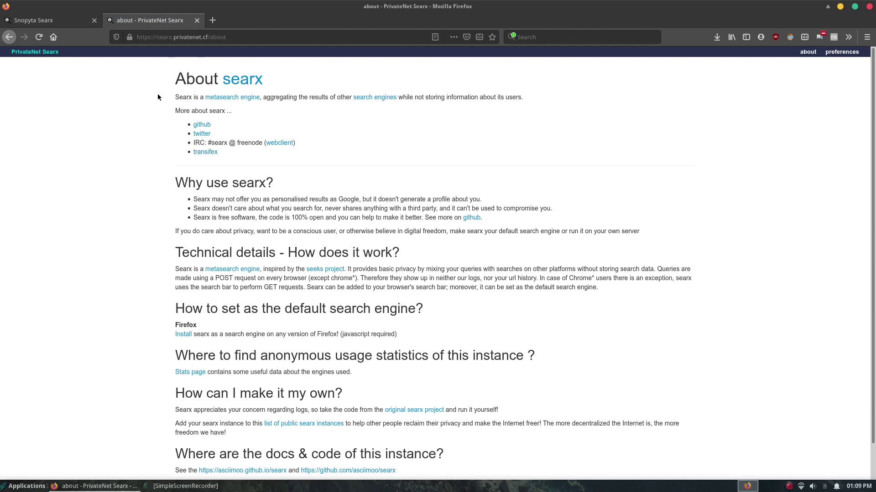
# Step: Read the PrivateNet Searx about page, highlighting the reasons to use it, technical details and default search engine sections
pyautogui.moveTo(169, 109); pyautogui.dragTo(320, 135)
pyautogui.click(219, 121)
pyautogui.moveTo(170, 178); pyautogui.dragTo(483, 218)
pyautogui.click(394, 206)
pyautogui.scroll(-2, 279, 216)
pyautogui.moveTo(174, 215); pyautogui.dragTo(587, 258)
pyautogui.click(586, 264)
pyautogui.moveTo(157, 276); pyautogui.dragTo(559, 297)
pyautogui.click(559, 297)
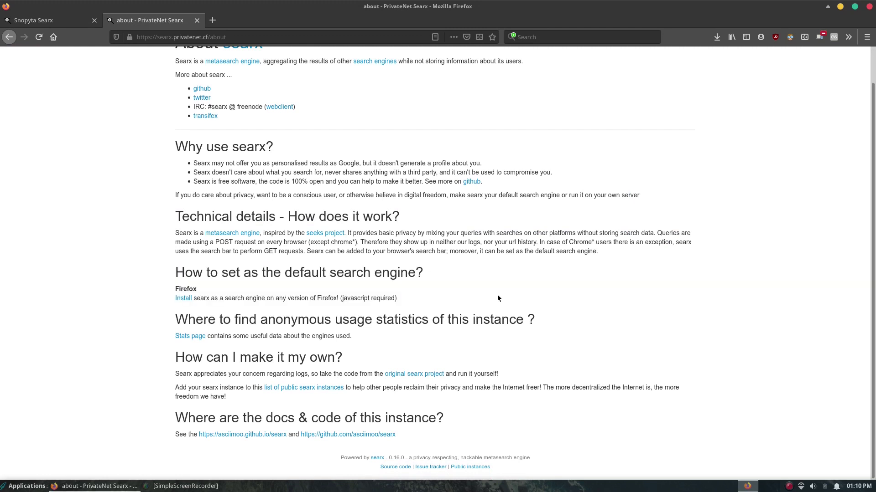
# Step: Try to install PrivateNet Searx as a Firefox search engine from its about page
pyautogui.click(183, 299)
pyautogui.scroll(-1, 182, 299)
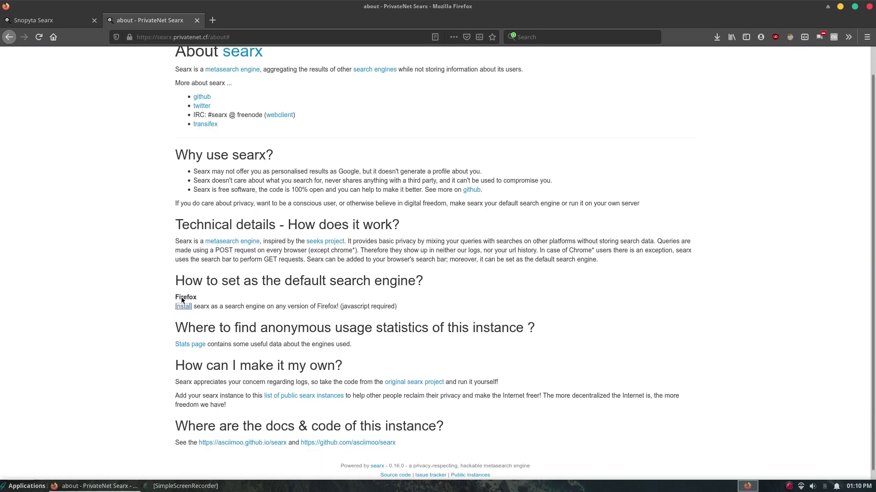
pyautogui.scroll(1, 182, 300)
pyautogui.scroll(-1, 181, 300)
pyautogui.scroll(1, 185, 299)
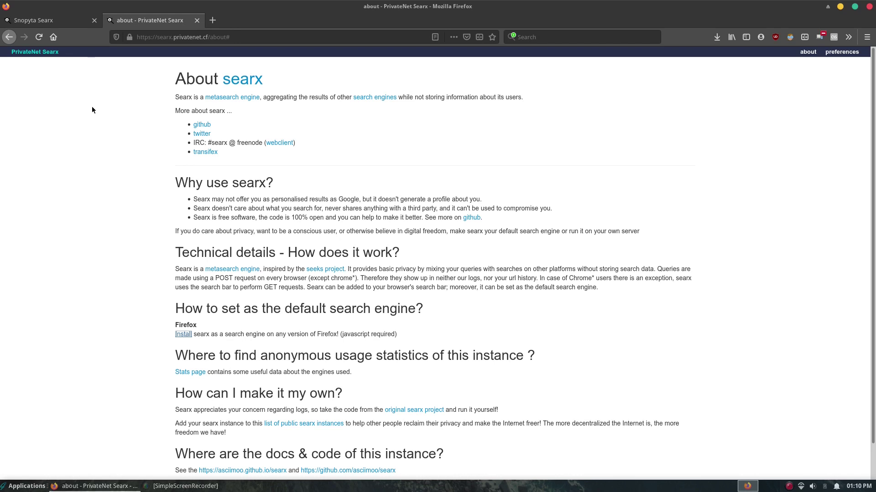
# Step: Open the Snopyta Searx about page and try to install it as a Firefox search engine
pyautogui.click(50, 20)
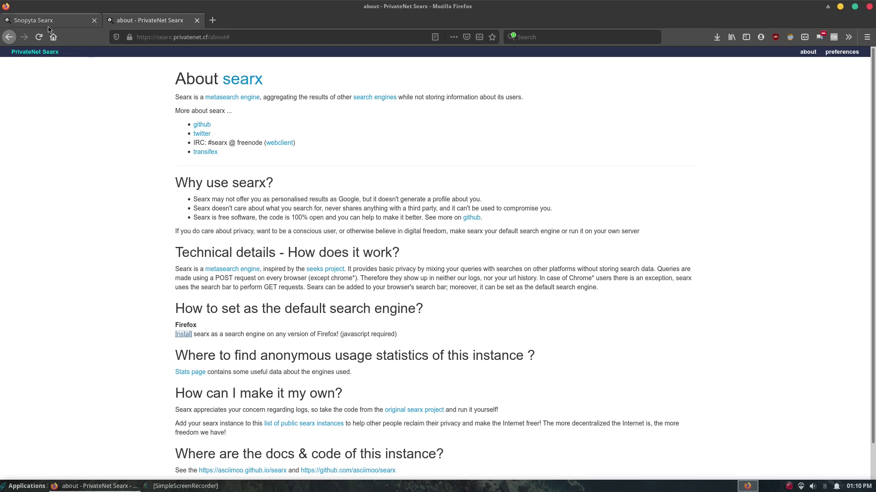
pyautogui.click(814, 52)
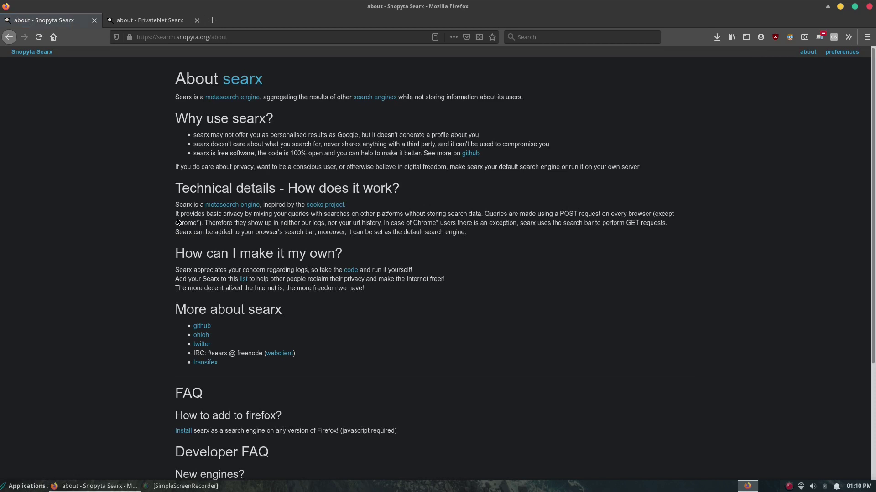
pyautogui.scroll(-2, 123, 238)
pyautogui.scroll(-1, 124, 238)
pyautogui.click(183, 283)
# Step: Go back to the PrivateNet Searx about page and check the browser's search engine choices, including adding PrivateNet Searx
pyautogui.click(141, 18)
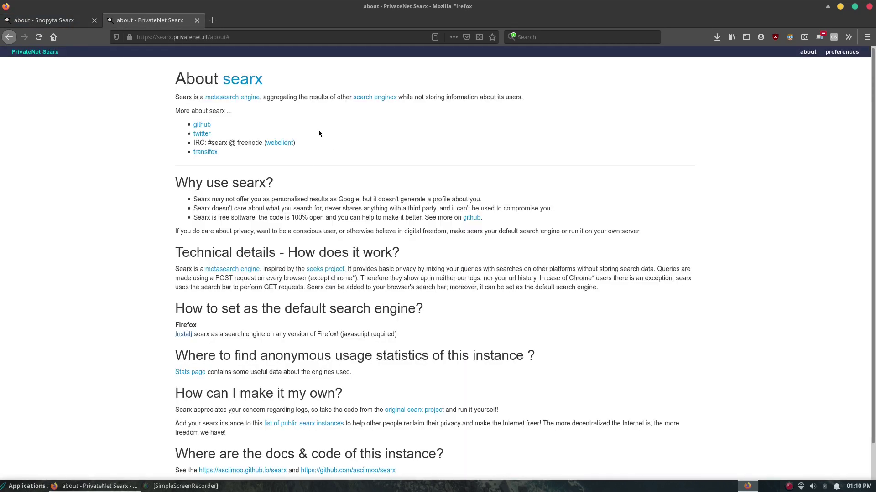
pyautogui.scroll(-1, 303, 171)
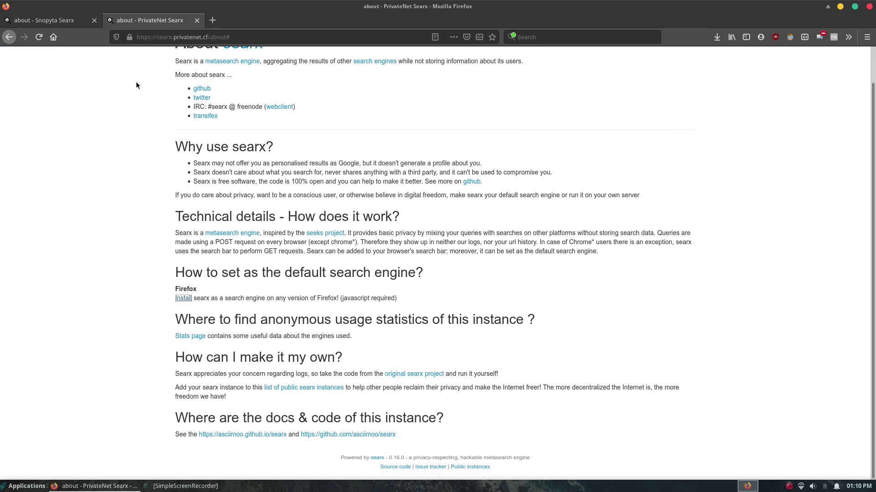
pyautogui.click(41, 22)
pyautogui.click(151, 20)
pyautogui.click(516, 39)
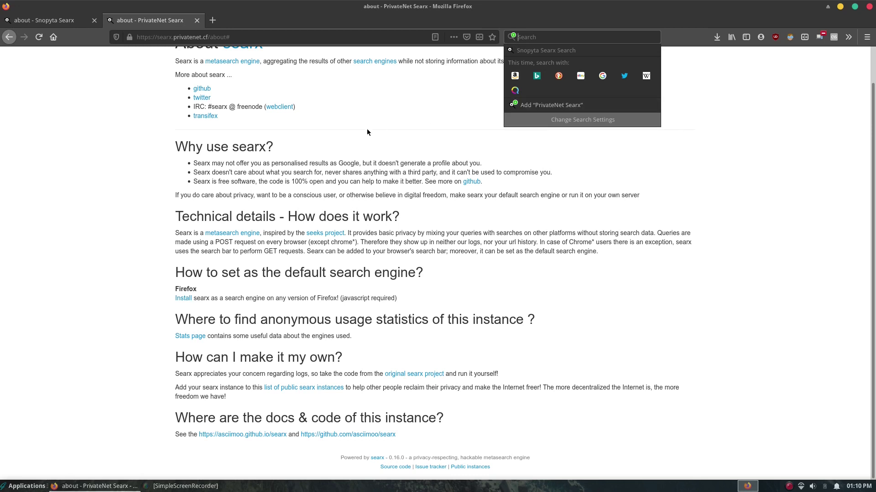
pyautogui.hotkey('alt', 'Left')
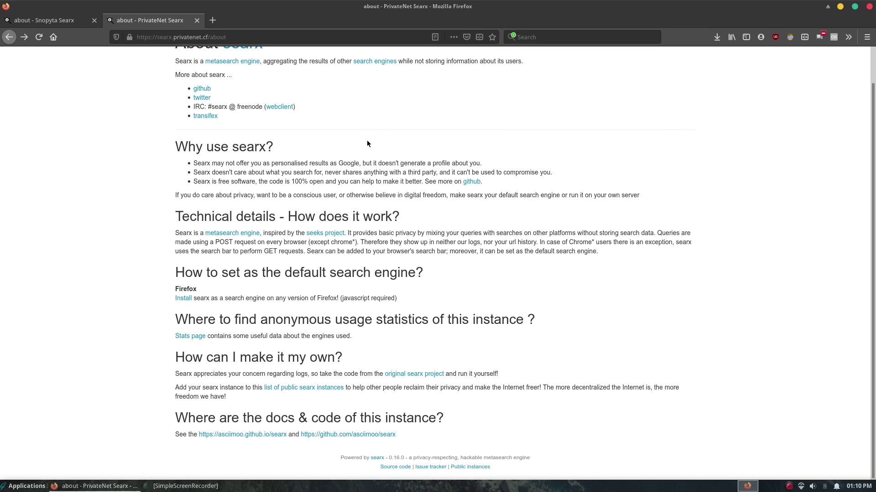
# Step: Close the PrivateNet Searx page and return from Snopyta's about page to the Snopyta Searx home page
pyautogui.click(197, 20)
pyautogui.scroll(-5, 314, 225)
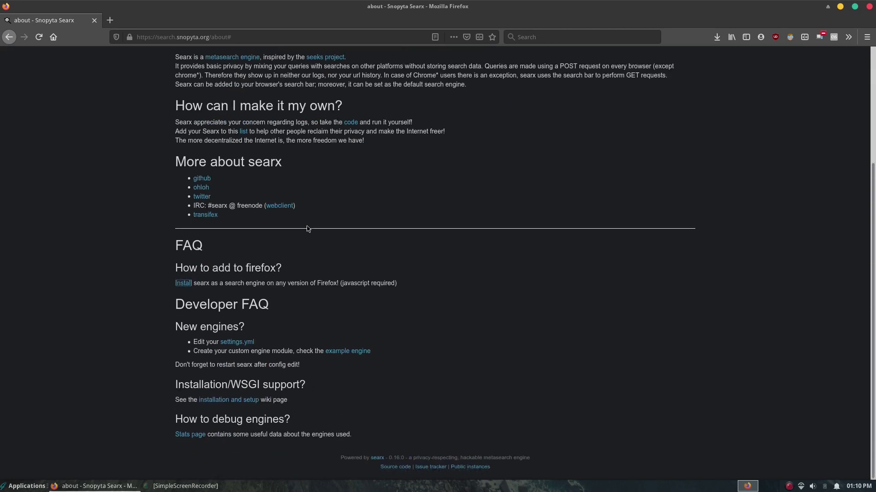
pyautogui.hotkey('alt', 'Left')
pyautogui.scroll(5, 308, 229)
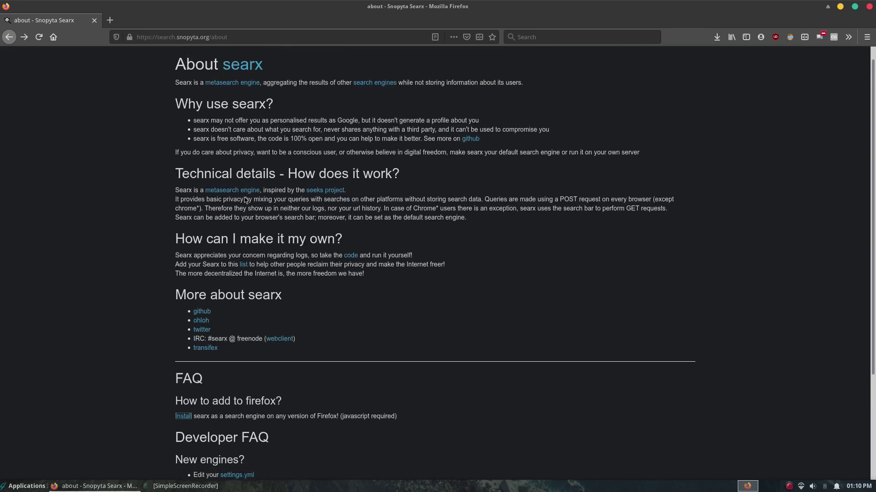
pyautogui.click(29, 53)
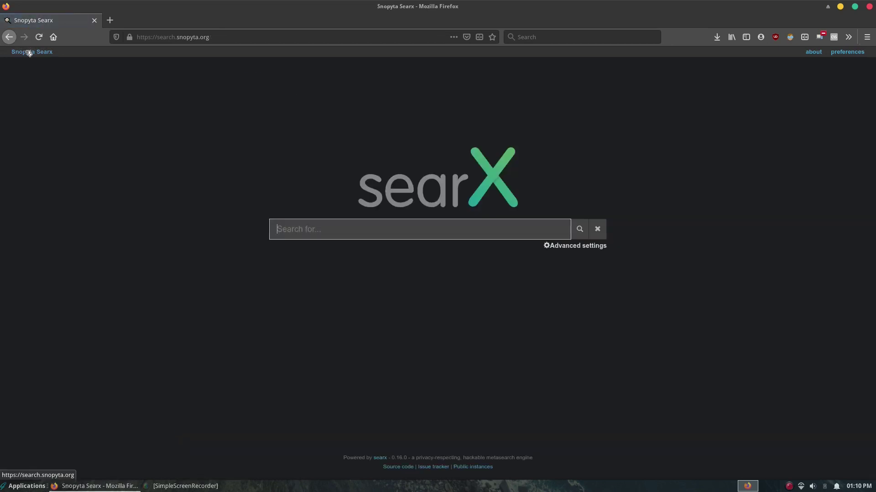